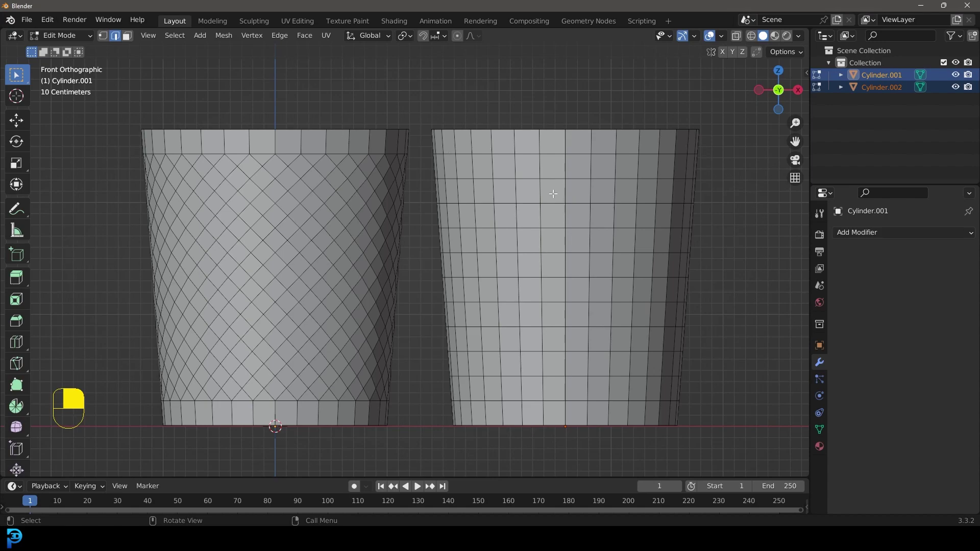
# Step: Inspect the practice cylinders from above and from the front, centred on the lattice cylinder
pyautogui.moveTo(624, 205); pyautogui.dragTo(550, 137, button='middle')
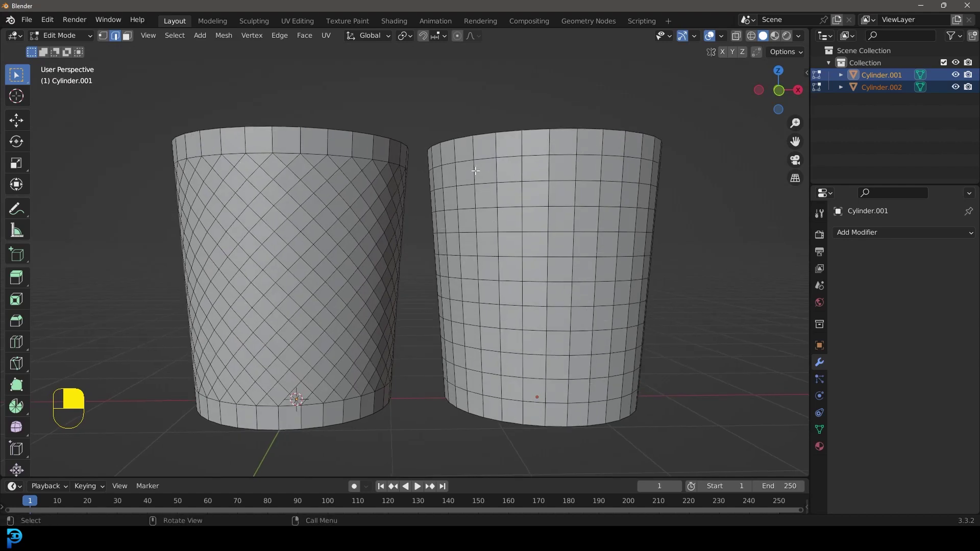
pyautogui.press('KP_1')
pyautogui.scroll(2, 442, 193)
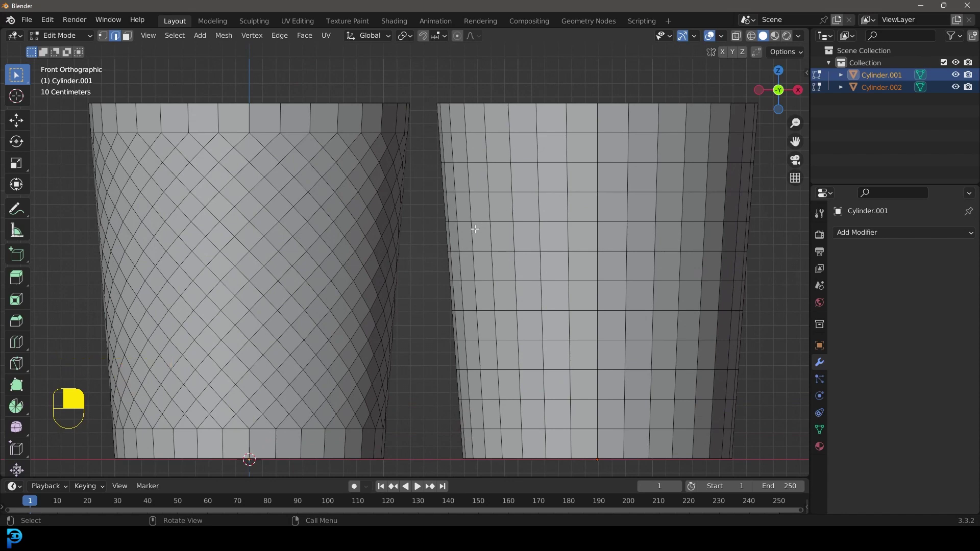
pyautogui.scroll(-2, 664, 230)
pyautogui.keyDown('shift'); pyautogui.moveTo(401, 153); pyautogui.dragTo(508, 148, button='middle'); pyautogui.keyUp('shift')
pyautogui.scroll(4, 508, 147)
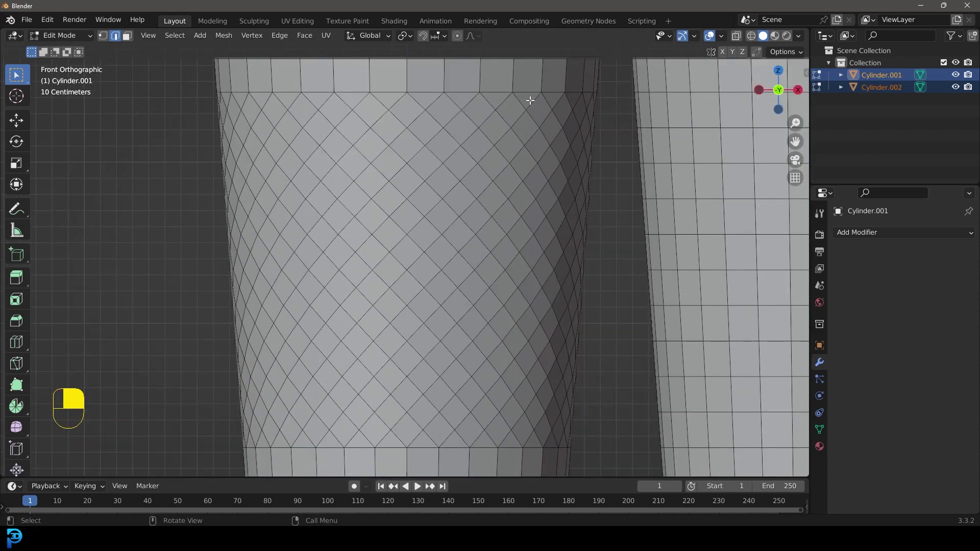
pyautogui.scroll(-3, 452, 230)
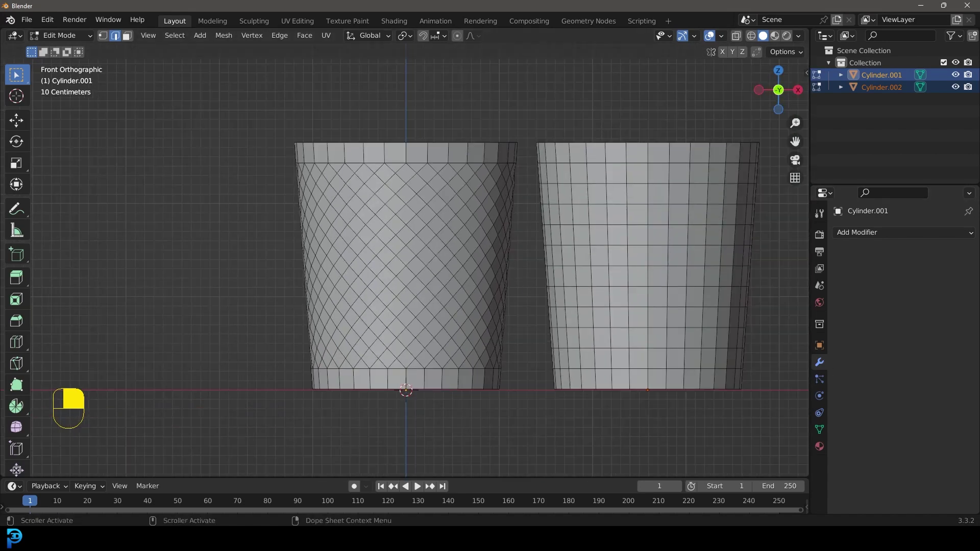
# Step: Bring up the finished cup window, maximize it, and look down into the cup
pyautogui.moveTo(753, 539)
pyautogui.click(784, 494)
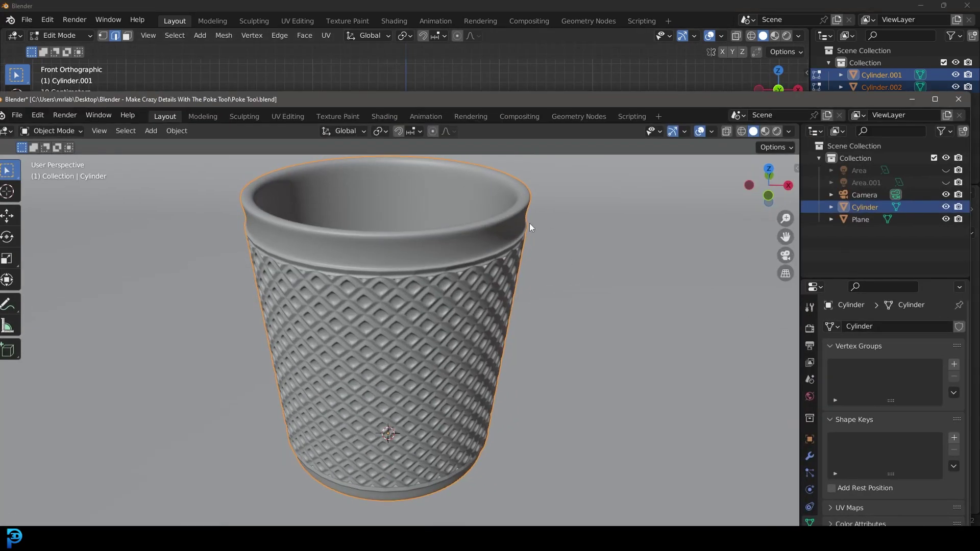
pyautogui.click(936, 98)
pyautogui.moveTo(467, 148); pyautogui.dragTo(428, 185, button='middle')
pyautogui.scroll(5, 489, 135)
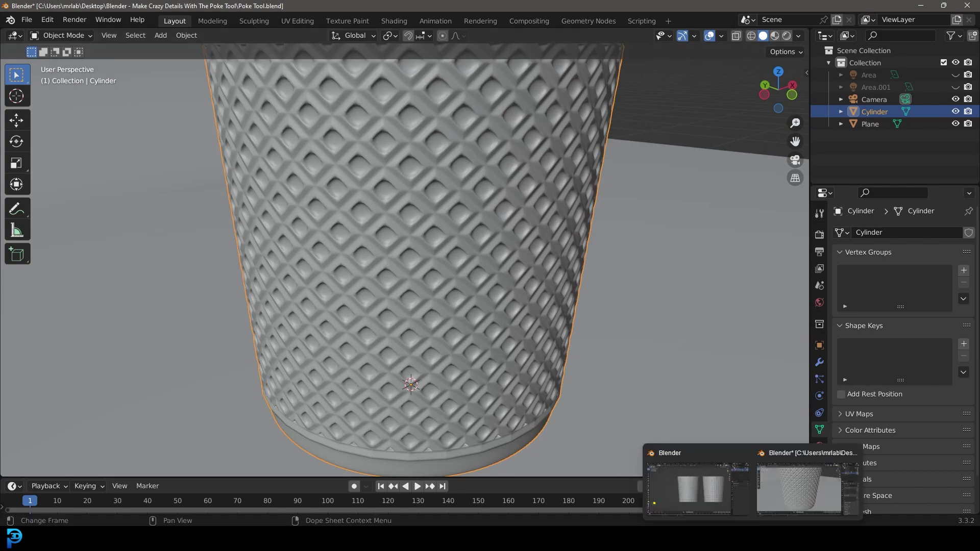
# Step: Back in the practice window, view both cylinders from above, shifted left
pyautogui.click(703, 498)
pyautogui.scroll(3, 399, 229)
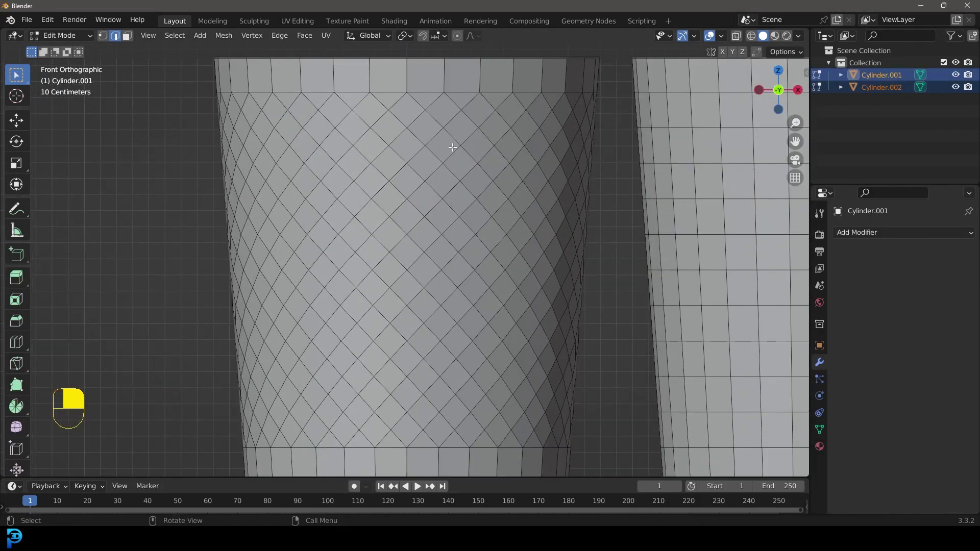
pyautogui.scroll(-3, 398, 214)
pyautogui.moveTo(438, 193); pyautogui.dragTo(428, 231, button='middle')
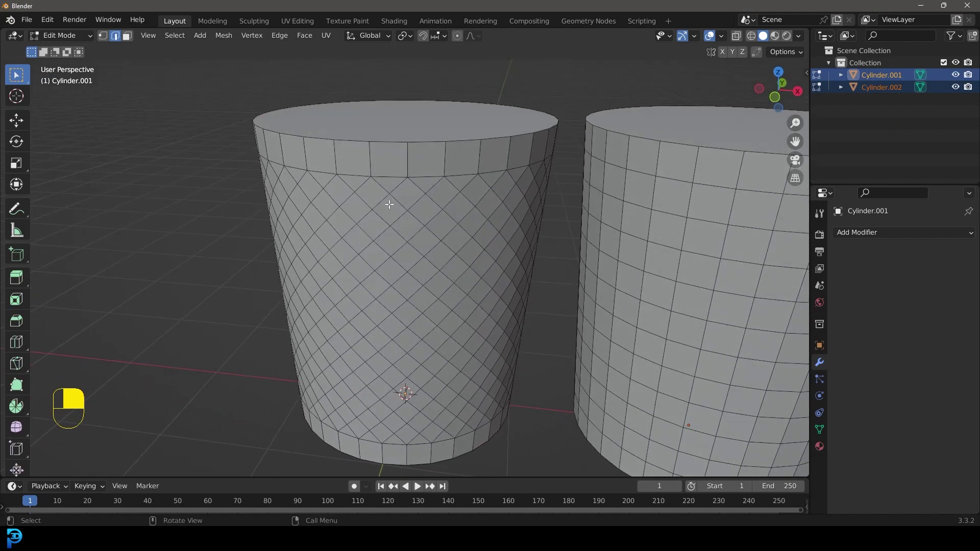
pyautogui.keyDown('shift'); pyautogui.moveTo(407, 203); pyautogui.dragTo(334, 201, button='middle'); pyautogui.keyUp('shift')
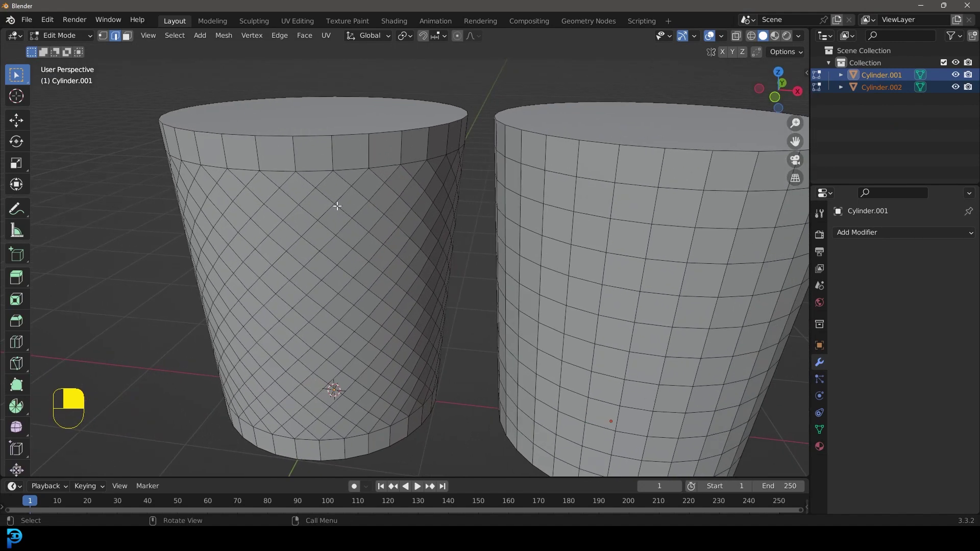
pyautogui.scroll(-3, 334, 208)
pyautogui.moveTo(335, 211); pyautogui.dragTo(337, 282, button='middle')
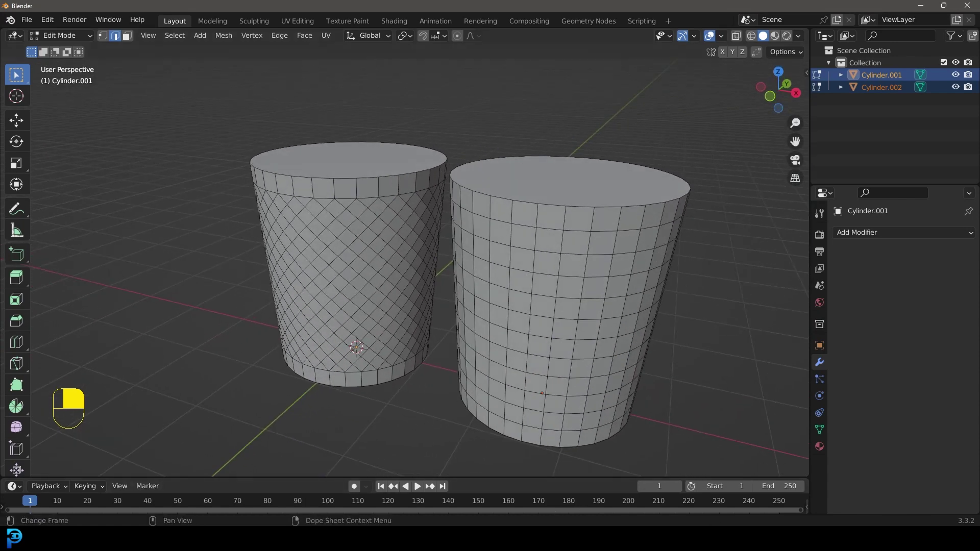
# Step: In the other Blender window, box-select the default camera, cube and light
pyautogui.click(862, 482)
pyautogui.moveTo(470, 231); pyautogui.dragTo(417, 260, button='middle')
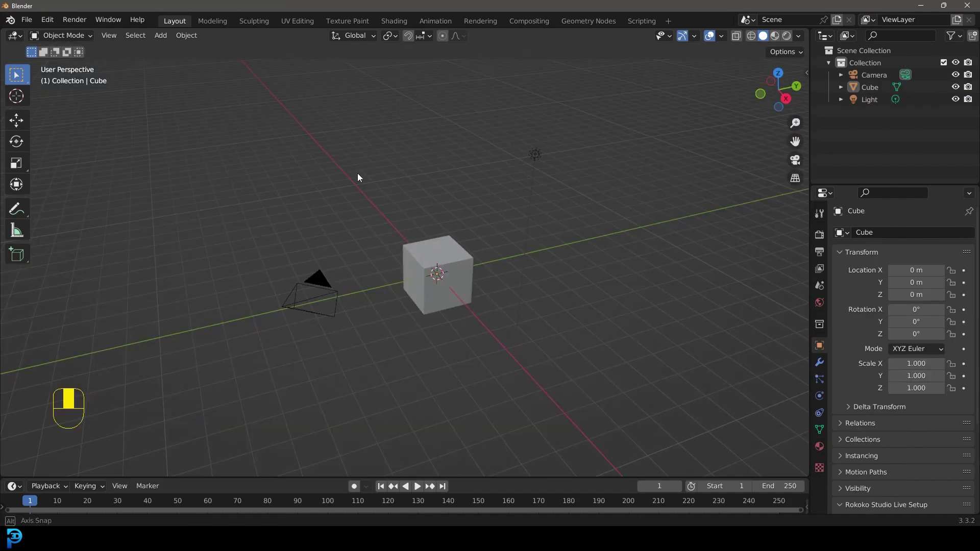
pyautogui.moveTo(213, 85); pyautogui.dragTo(615, 396)
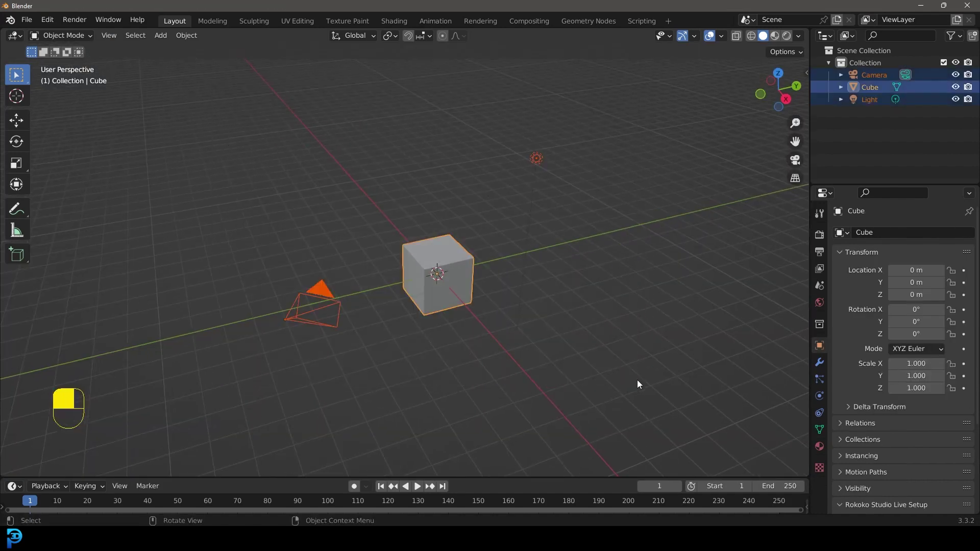
# Step: Delete the camera, cube and light, add a cylinder at the origin, and enter Edit Mode
pyautogui.press('Delete')
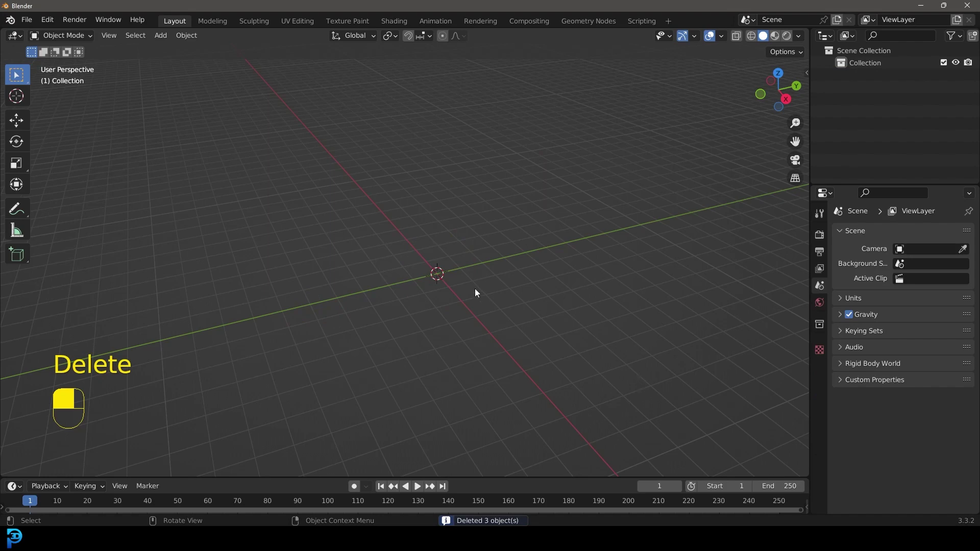
pyautogui.hotkey('shift', 'a')
pyautogui.moveTo(431, 280)
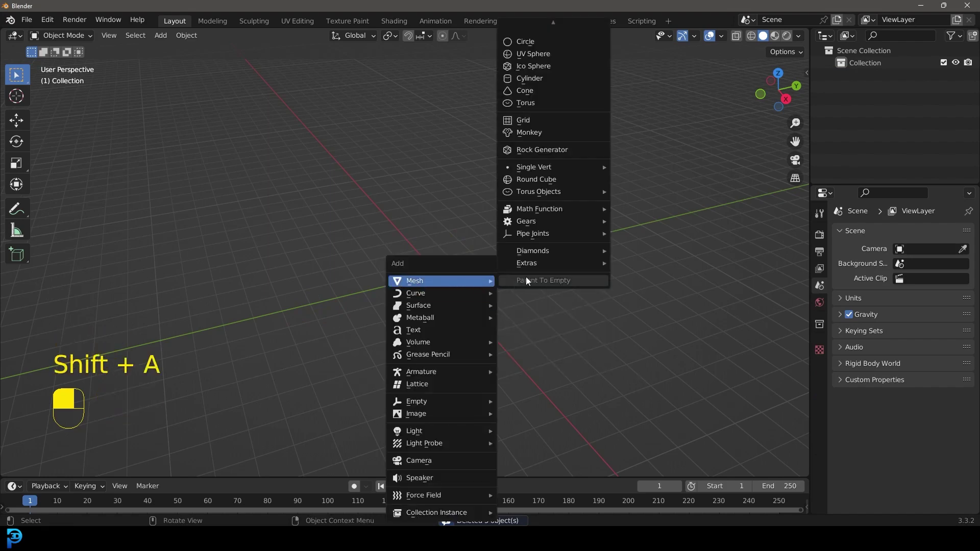
pyautogui.click(546, 79)
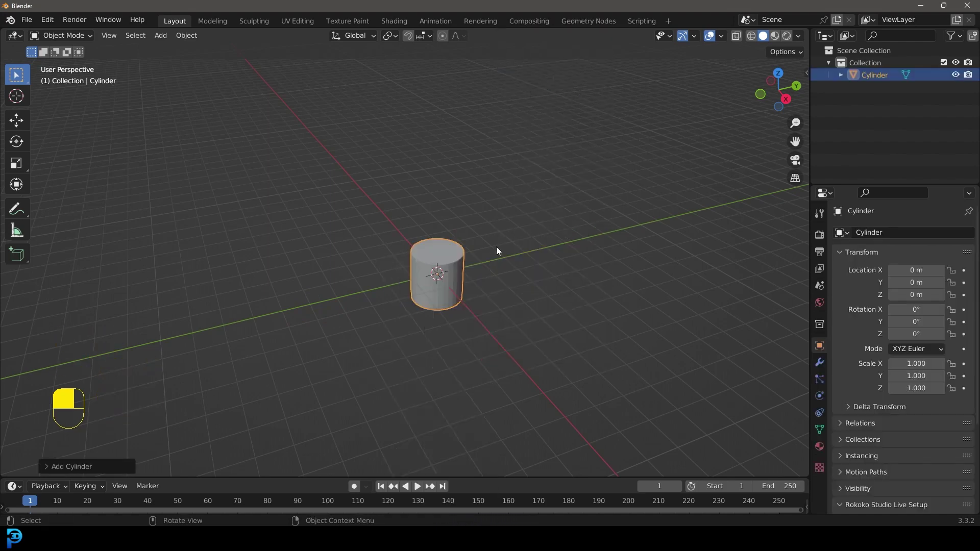
pyautogui.scroll(5, 496, 247)
pyautogui.moveTo(511, 318); pyautogui.dragTo(495, 283, button='middle')
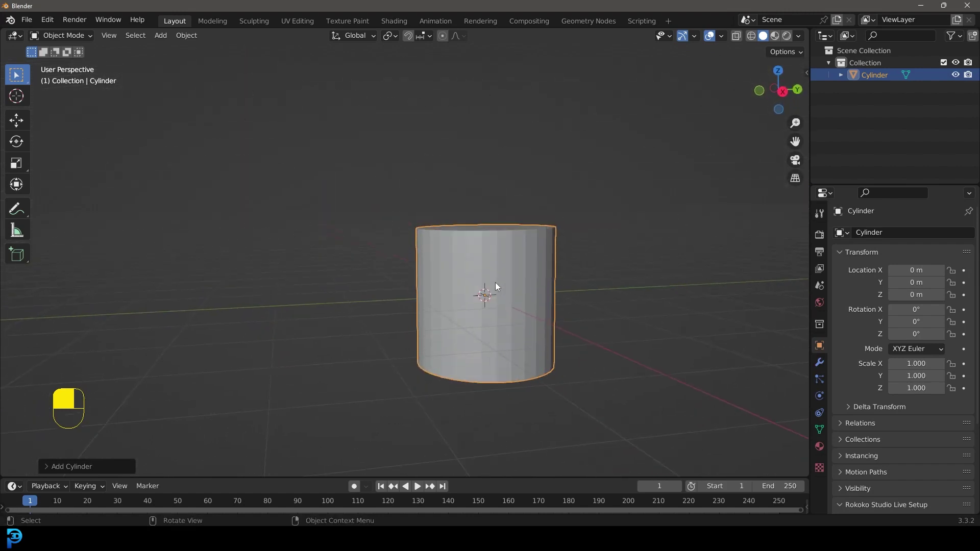
pyautogui.press('Tab')
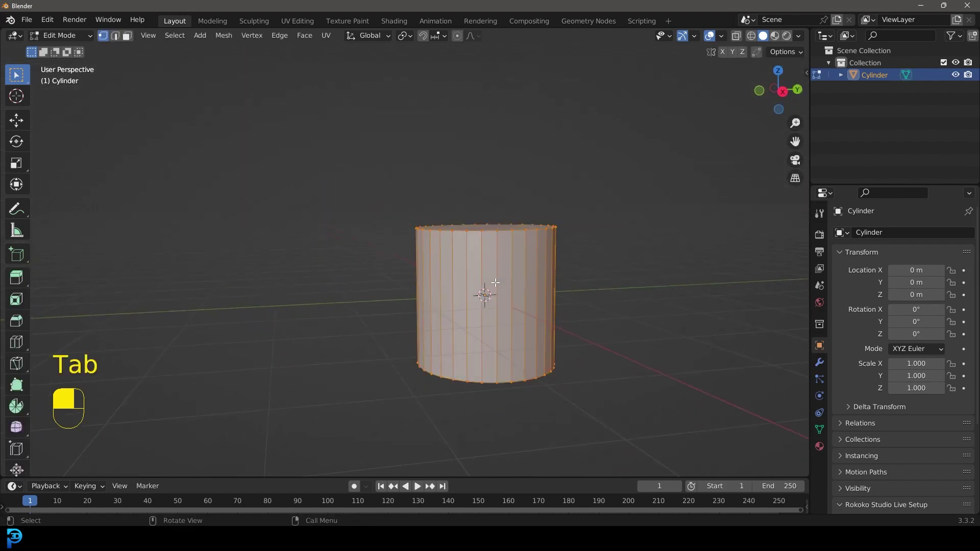
# Step: Lift the cylinder mesh 1 m with grid snapping so its base rests on the ground
pyautogui.press('KP_1')
pyautogui.press('g')
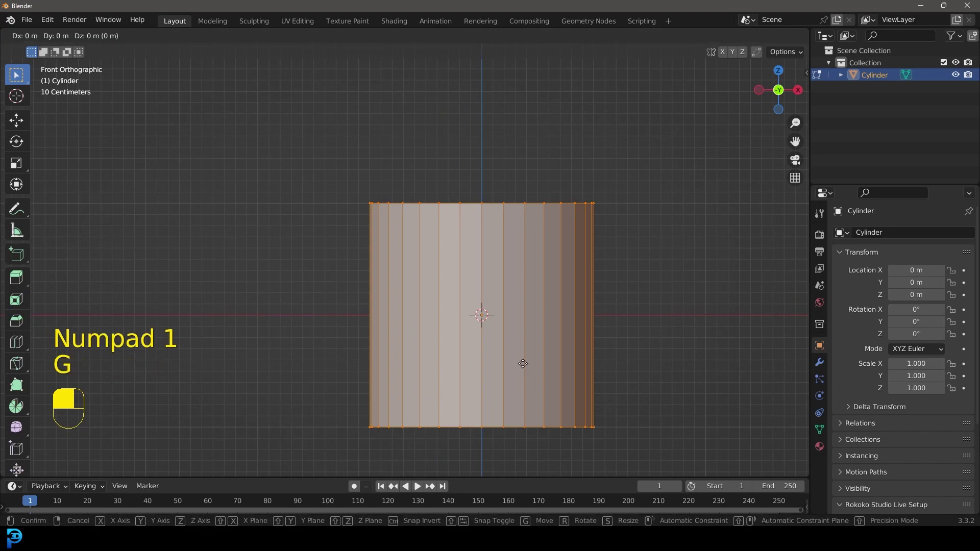
pyautogui.press('ctrl')
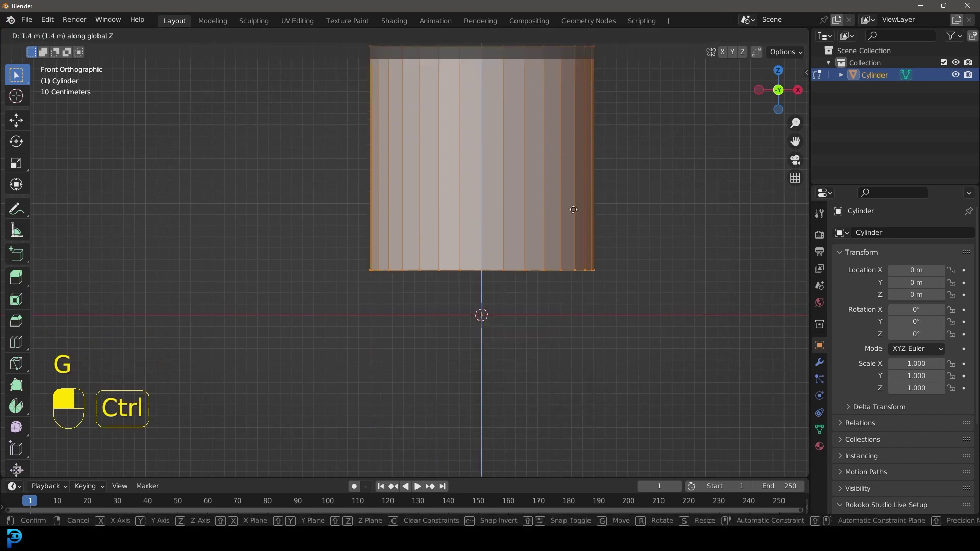
pyautogui.click(559, 250)
pyautogui.moveTo(479, 343); pyautogui.dragTo(474, 184, button='middle')
# Step: In wireframe front view, shrink the bottom ring of vertices to taper the base
pyautogui.press('KP_1')
pyautogui.press('shift')
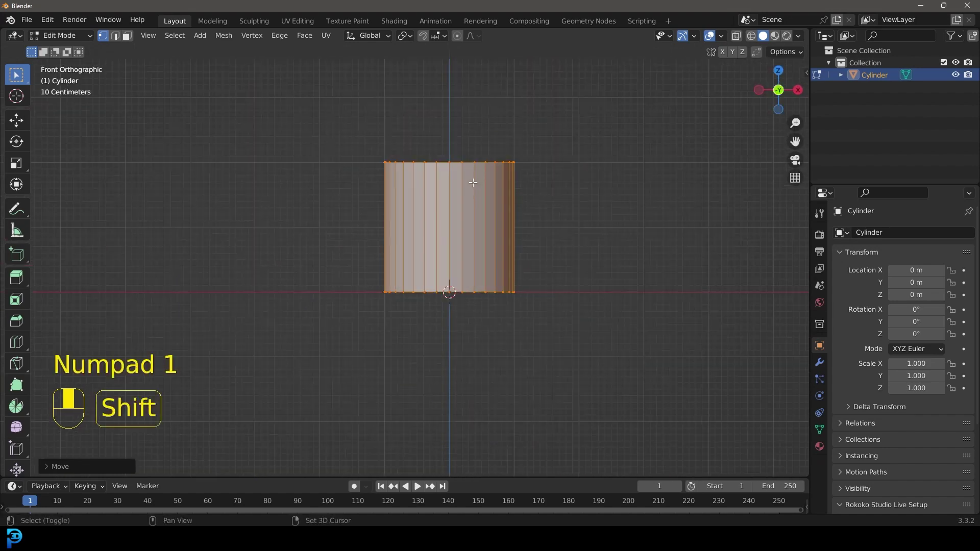
pyautogui.scroll(3, 472, 182)
pyautogui.press('z')
pyautogui.click(375, 235)
pyautogui.moveTo(272, 294); pyautogui.dragTo(652, 445)
pyautogui.press('s')
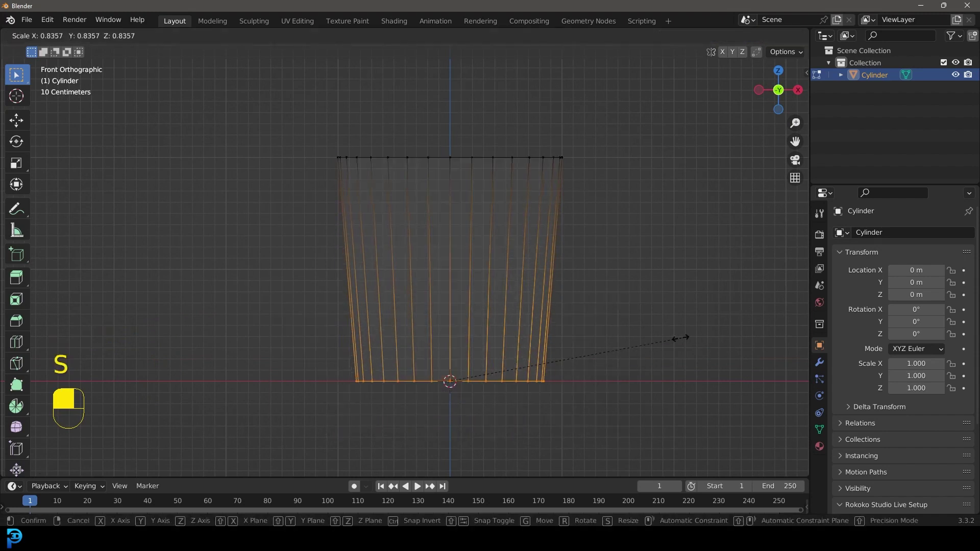
pyautogui.click(656, 339)
pyautogui.press('z')
pyautogui.scroll(-3, 395, 201)
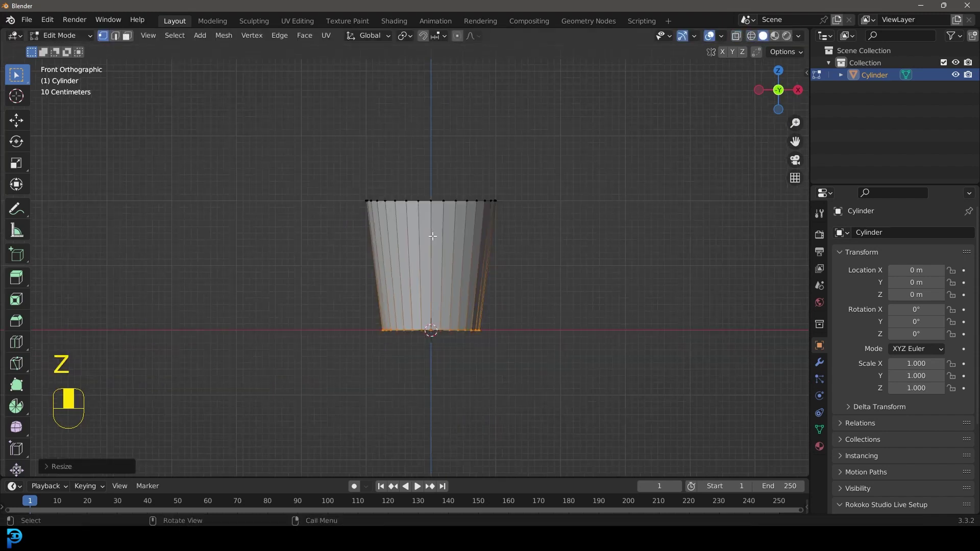
pyautogui.scroll(1, 302, 136)
# Step: Raise the top ring of vertices straight up along Z to make the cup taller
pyautogui.moveTo(265, 110); pyautogui.dragTo(409, 153)
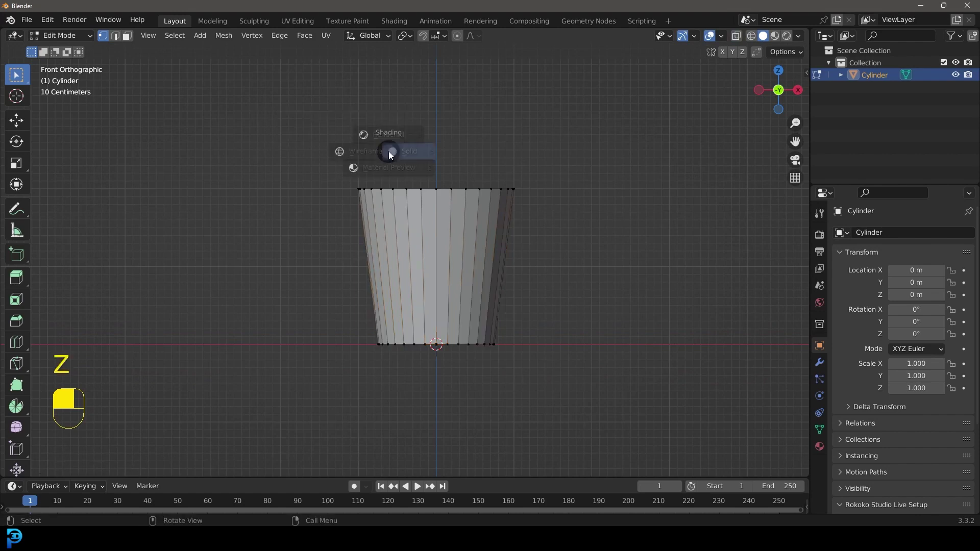
pyautogui.press('z')
pyautogui.moveTo(258, 135); pyautogui.dragTo(542, 228)
pyautogui.press('g')
pyautogui.press('z')
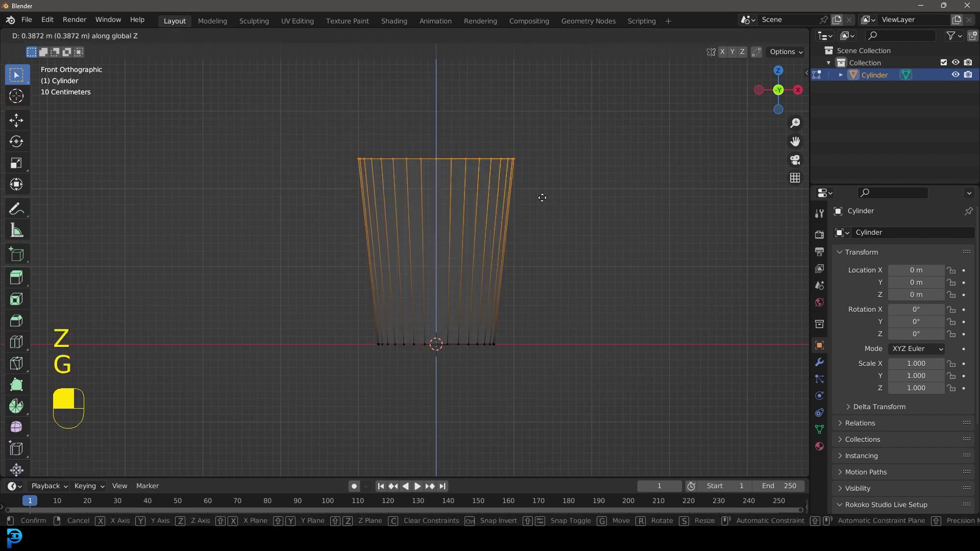
pyautogui.click(543, 200)
pyautogui.moveTo(526, 118); pyautogui.dragTo(490, 132, button='middle')
# Step: Delete the top cap face to open the cup, then return to solid front view
pyautogui.press('x')
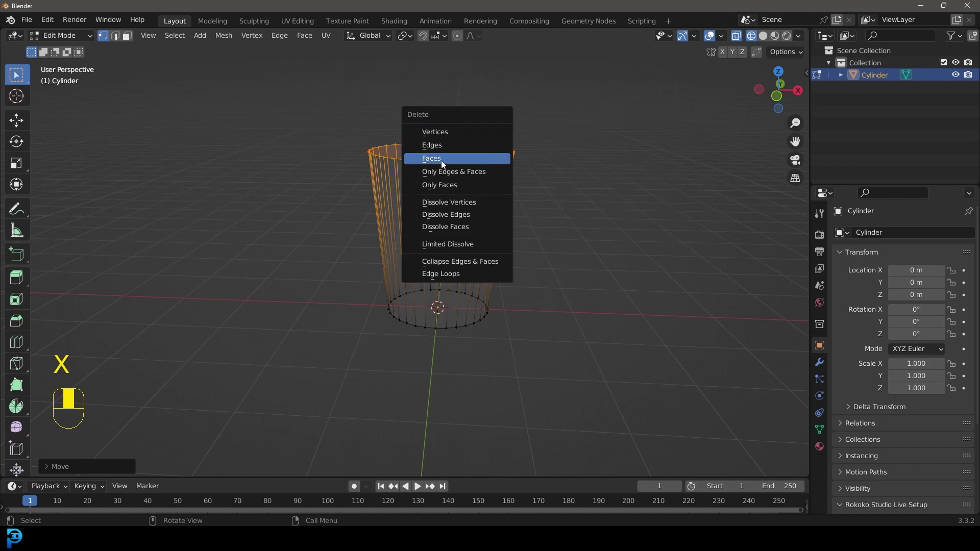
pyautogui.click(437, 158)
pyautogui.press('z')
pyautogui.moveTo(533, 173); pyautogui.dragTo(455, 167, button='middle')
pyautogui.press('KP_1')
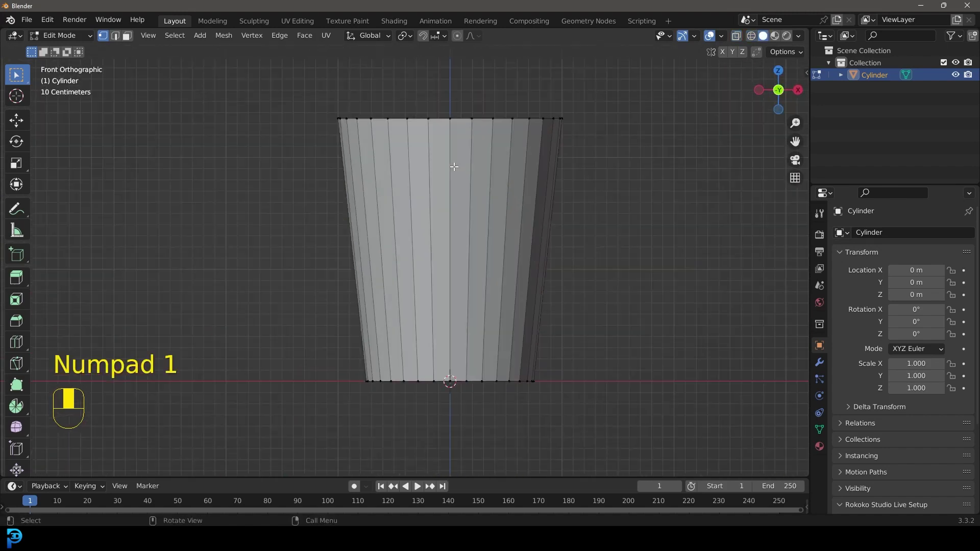
# Step: In edge select mode, place a horizontal loop cut around the cup's side
pyautogui.scroll(3, 422, 192)
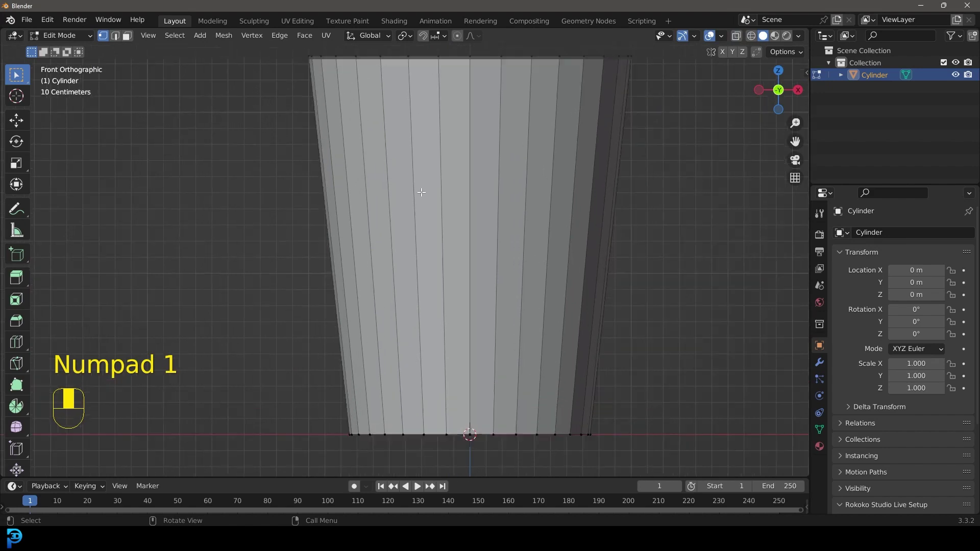
pyautogui.click(116, 35)
pyautogui.scroll(-2, 396, 148)
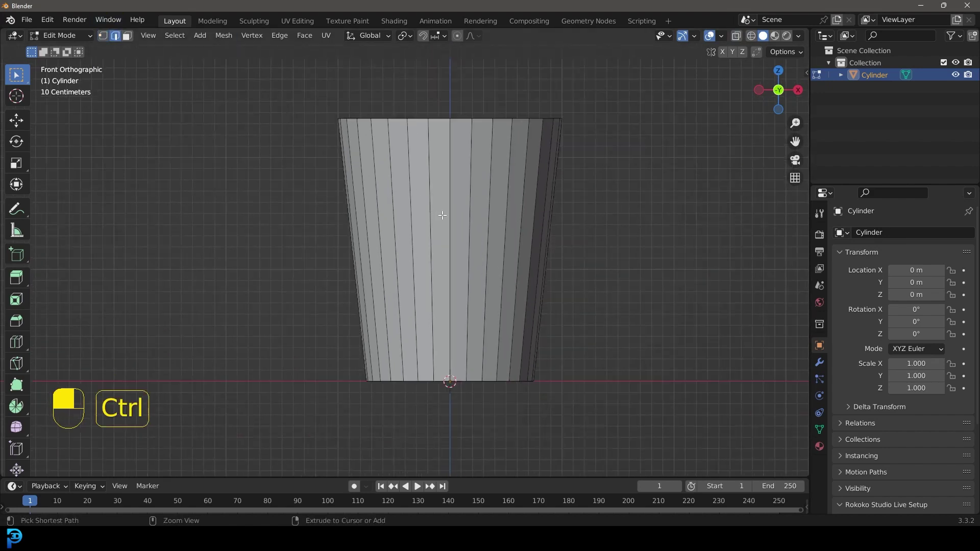
pyautogui.hotkey('ctrl', 'r')
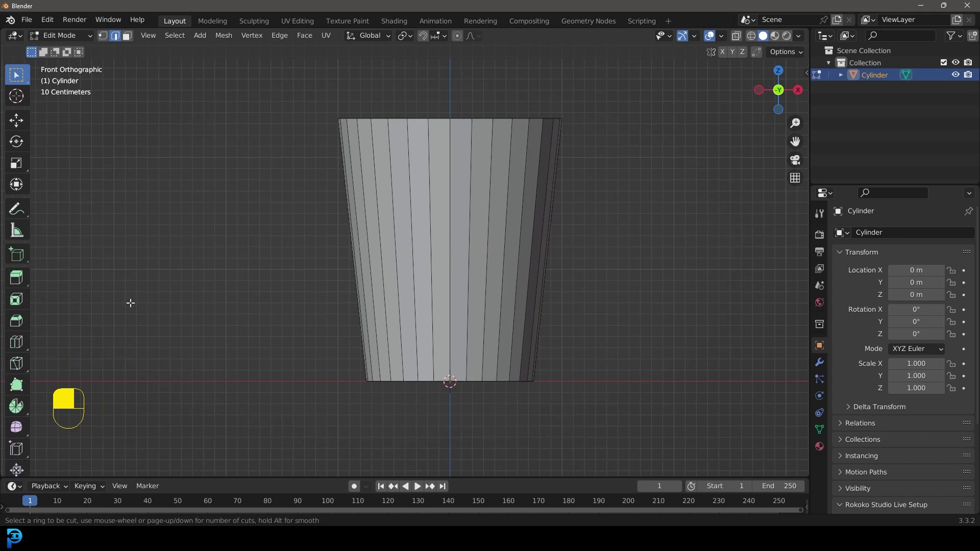
pyautogui.press('Escape')
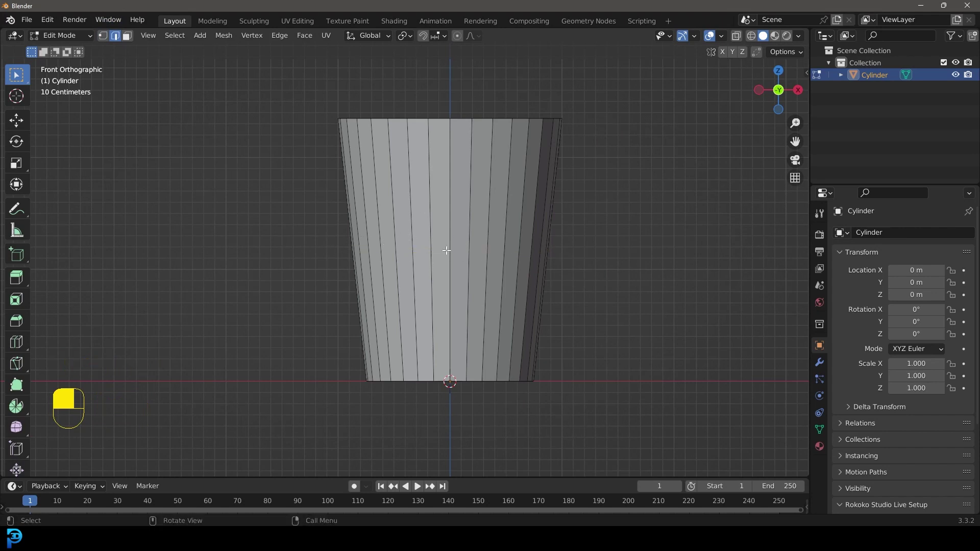
pyautogui.hotkey('ctrl', 'r')
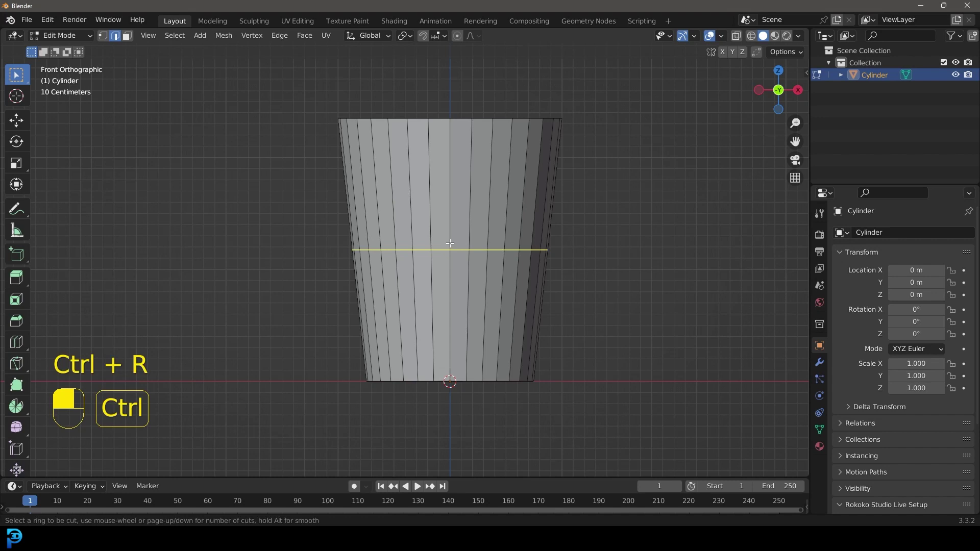
pyautogui.click(480, 250)
pyautogui.click(480, 249)
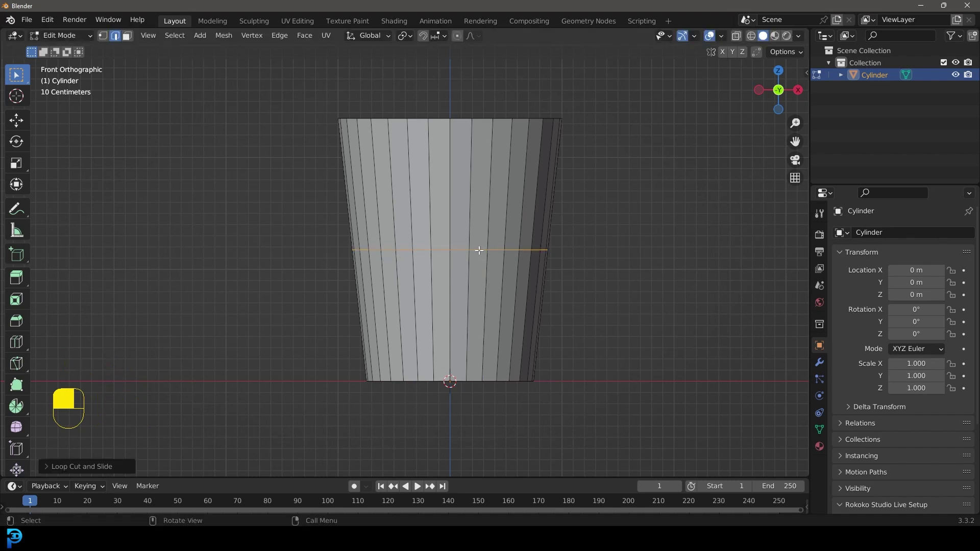
# Step: Increase the loop cut's Number of Cuts to 15
pyautogui.click(46, 467)
pyautogui.moveTo(153, 357); pyautogui.dragTo(186, 357)
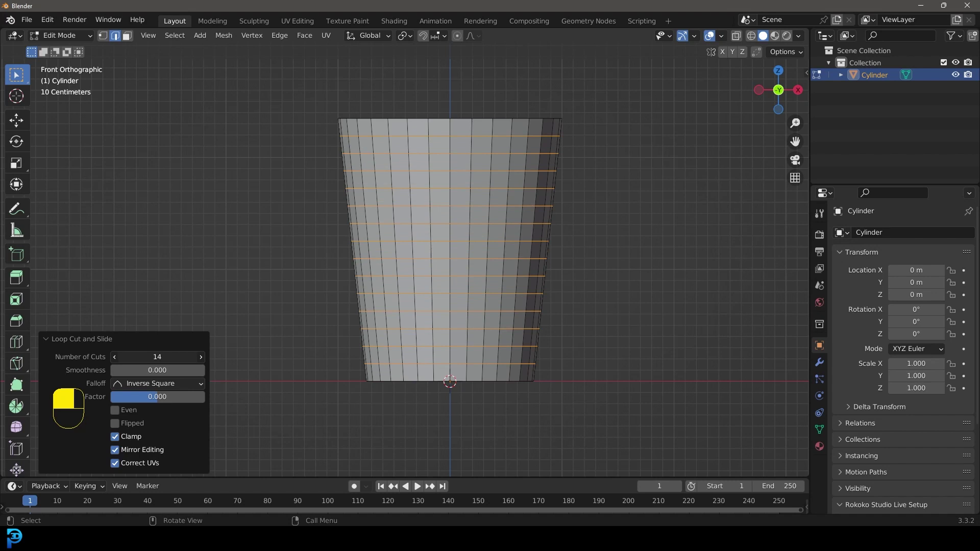
pyautogui.moveTo(186, 357); pyautogui.dragTo(189, 357)
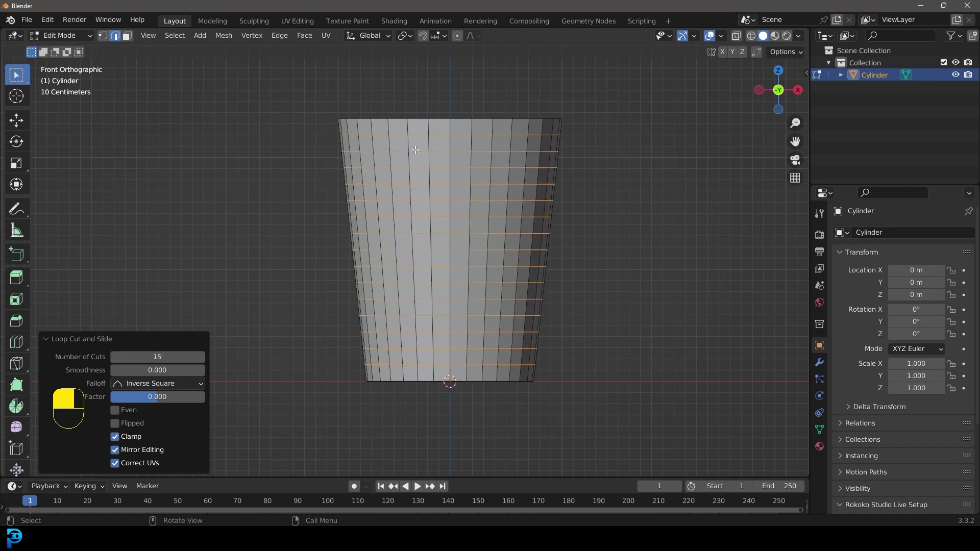
pyautogui.click(46, 337)
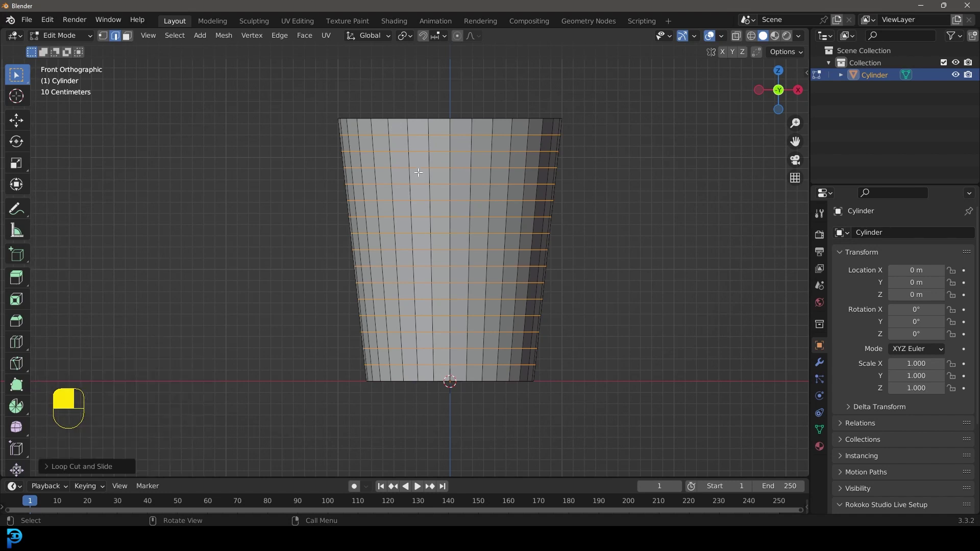
# Step: In face select mode, box-select all the cup's side faces using wireframe view
pyautogui.click(130, 33)
pyautogui.press('z')
pyautogui.click(239, 198)
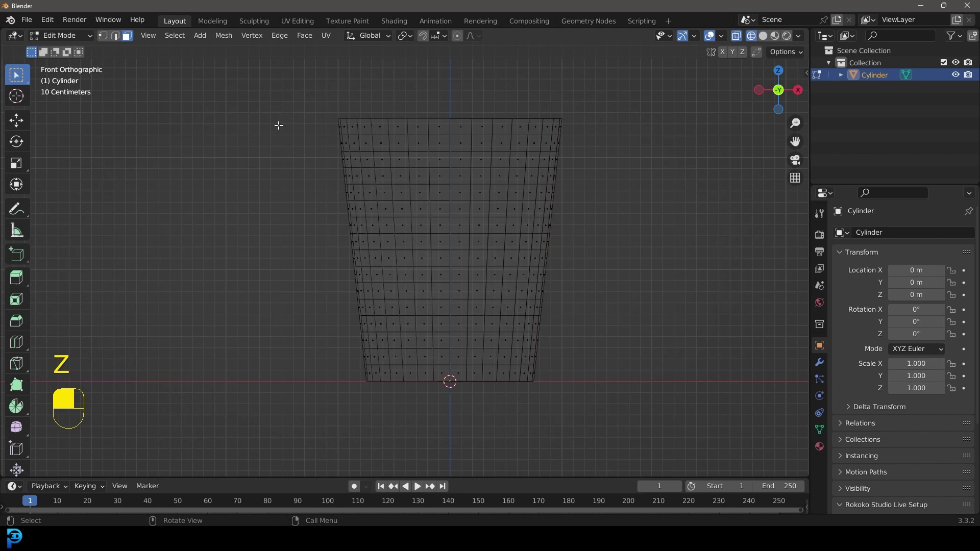
pyautogui.moveTo(306, 146)
pyautogui.mouseDown()
pyautogui.moveTo(553, 214)
pyautogui.moveTo(626, 300)
pyautogui.moveTo(629, 357)
pyautogui.mouseUp()
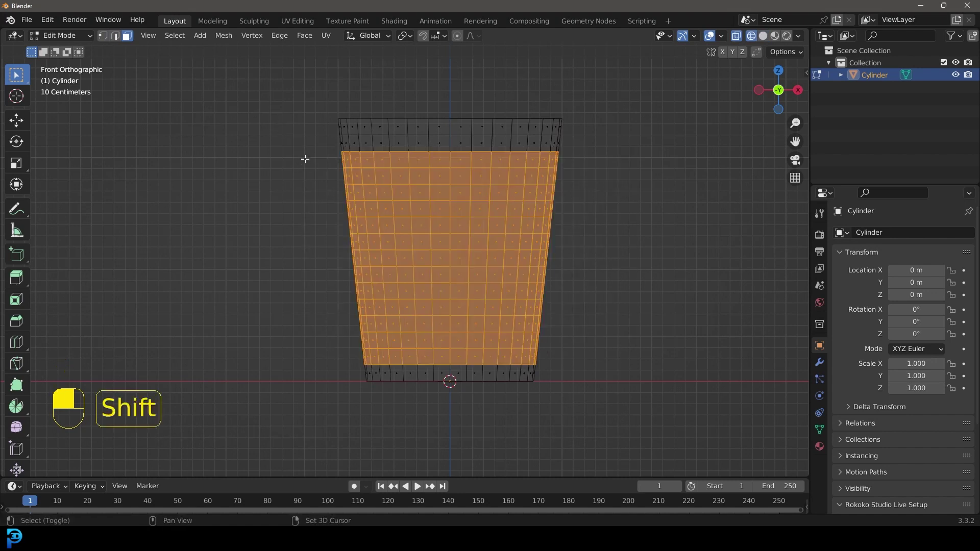
pyautogui.keyDown('shift'); pyautogui.moveTo(305, 159); pyautogui.dragTo(633, 134); pyautogui.keyUp('shift')
pyautogui.press('z')
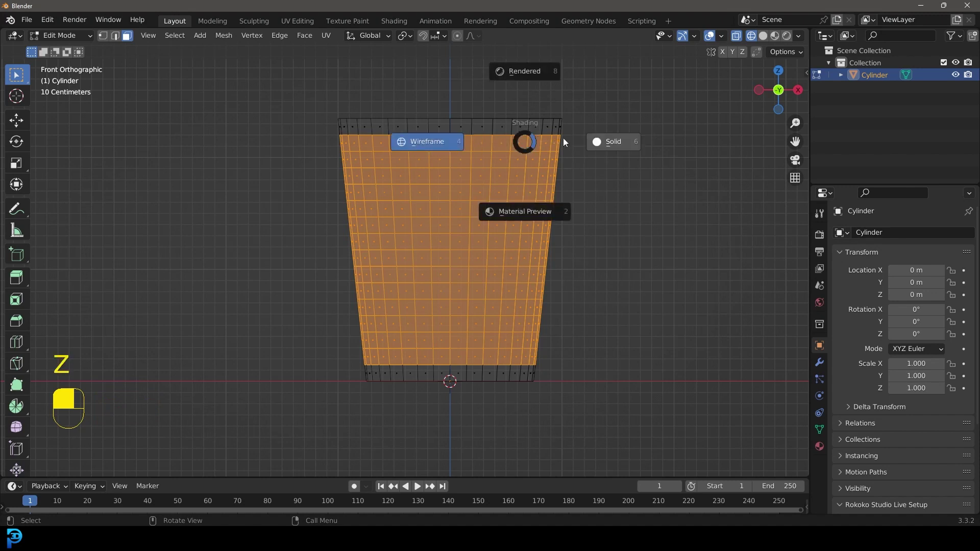
pyautogui.click(532, 154)
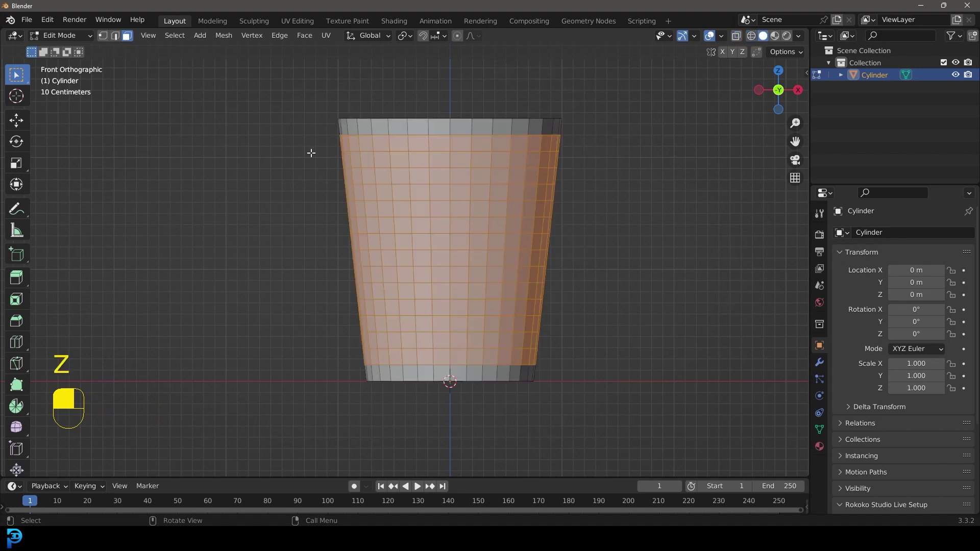
# Step: Run Poke Faces on the selected side faces to turn them into triangle fans
pyautogui.press('F3')
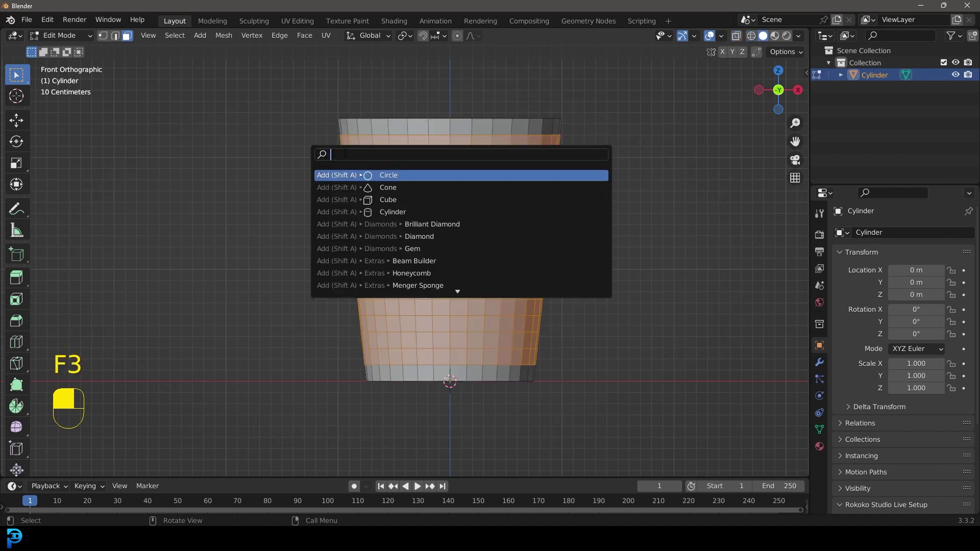
pyautogui.write('poke')
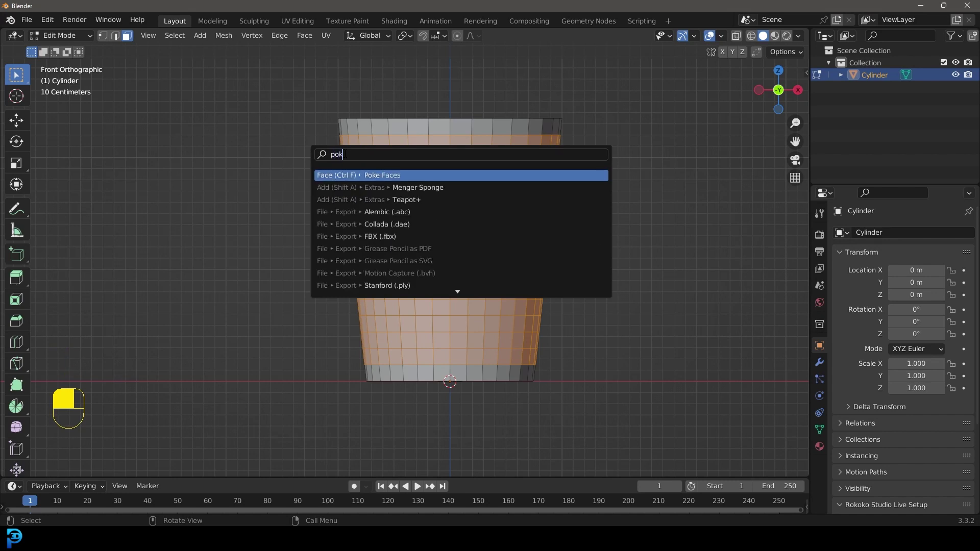
pyautogui.click(370, 175)
pyautogui.scroll(2, 363, 211)
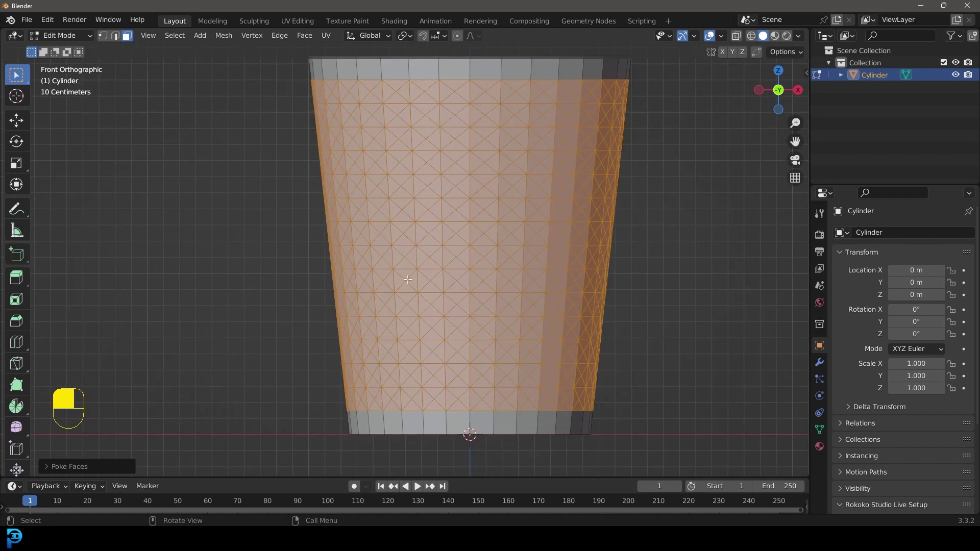
pyautogui.scroll(-2, 475, 286)
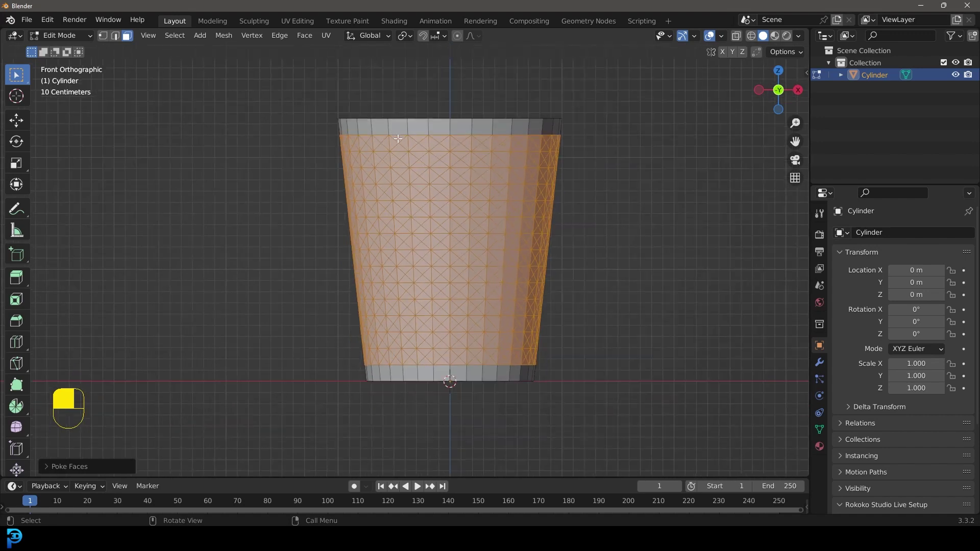
pyautogui.scroll(2, 398, 138)
pyautogui.scroll(2, 461, 142)
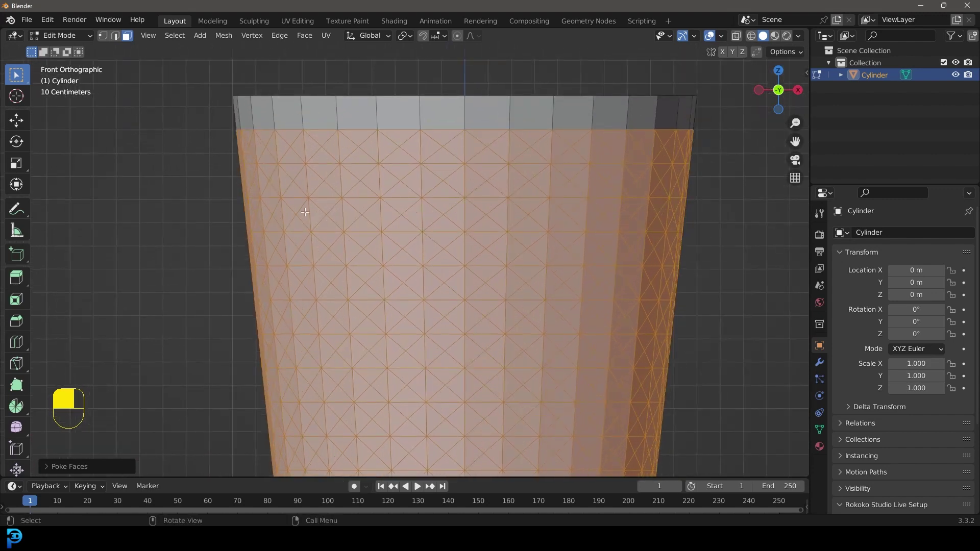
# Step: In edge mode, select one vertical grid edge plus one horizontal grid edge
pyautogui.click(116, 37)
pyautogui.scroll(1, 434, 148)
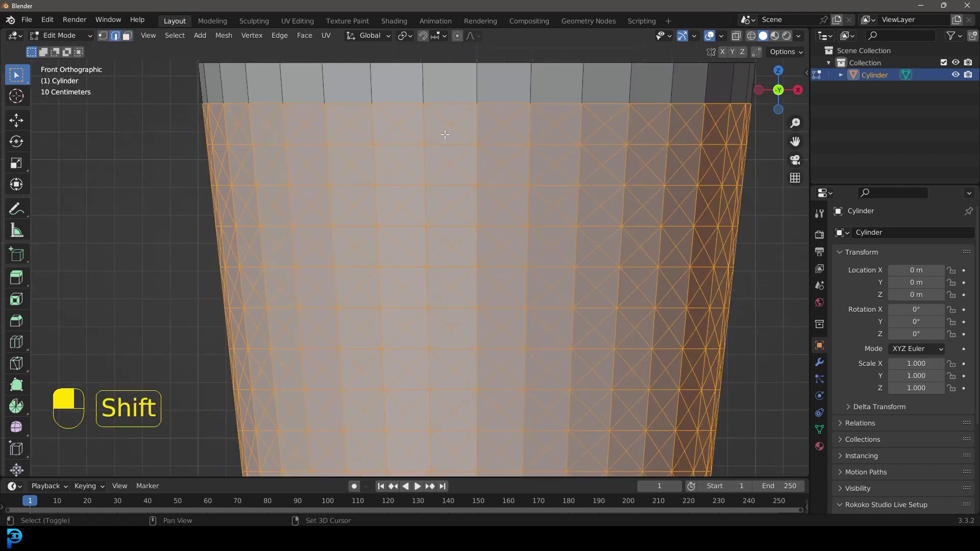
pyautogui.scroll(4, 391, 133)
pyautogui.click(361, 178)
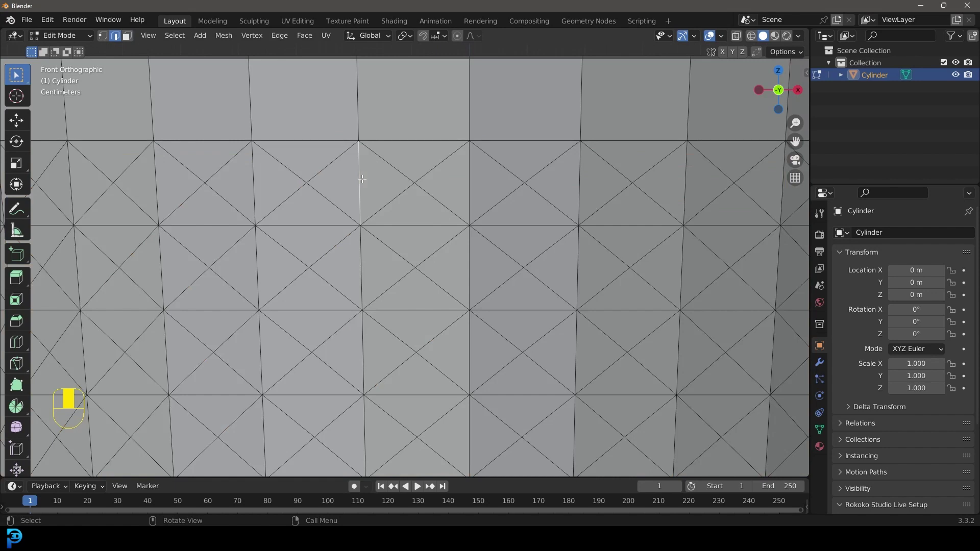
pyautogui.scroll(1, 367, 183)
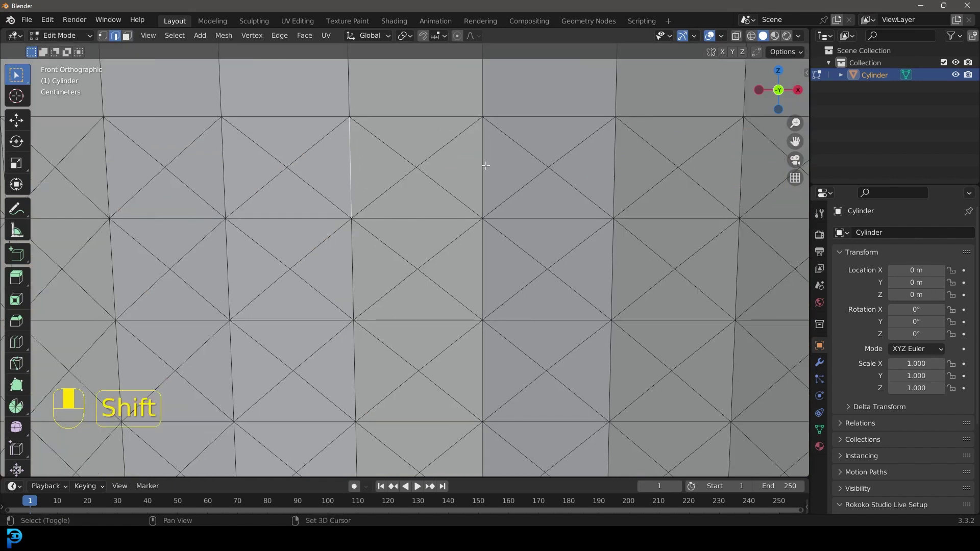
pyautogui.keyDown('shift'); pyautogui.click(415, 218); pyautogui.keyUp('shift')
pyautogui.scroll(-4, 419, 220)
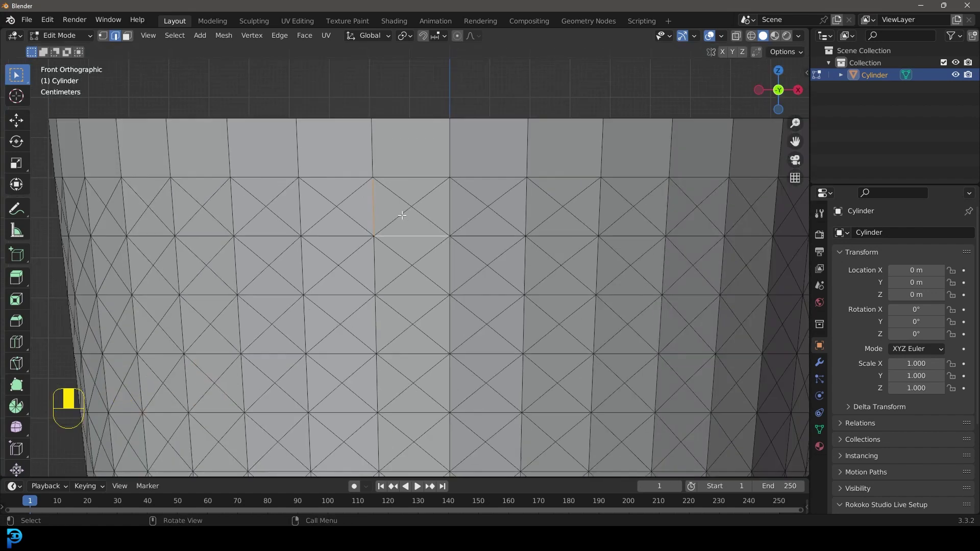
pyautogui.scroll(5, 420, 219)
pyautogui.scroll(2, 365, 177)
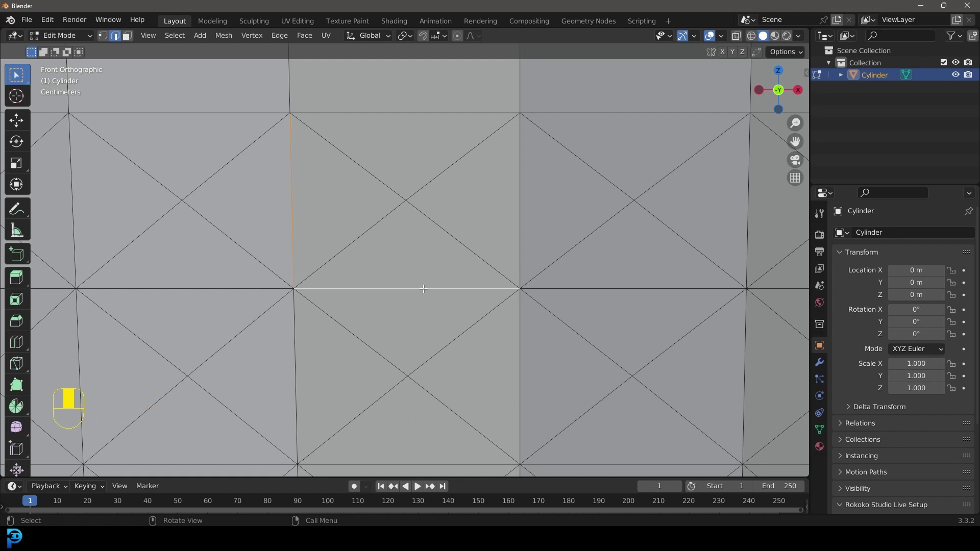
pyautogui.keyDown('shift'); pyautogui.moveTo(423, 289); pyautogui.dragTo(386, 321, button='middle'); pyautogui.keyUp('shift')
# Step: Run Select Similar by Length to select all matching straight grid edges
pyautogui.press('F3')
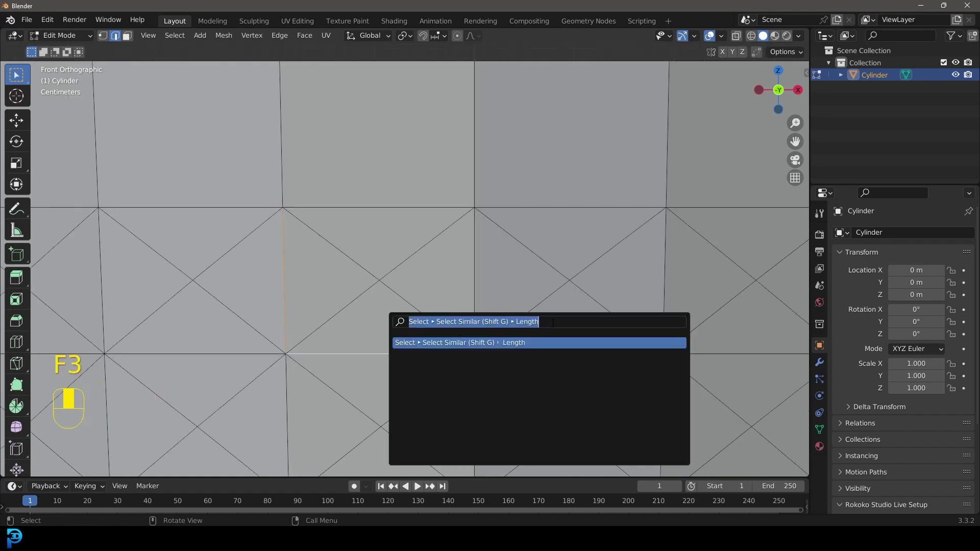
pyautogui.write('sele')
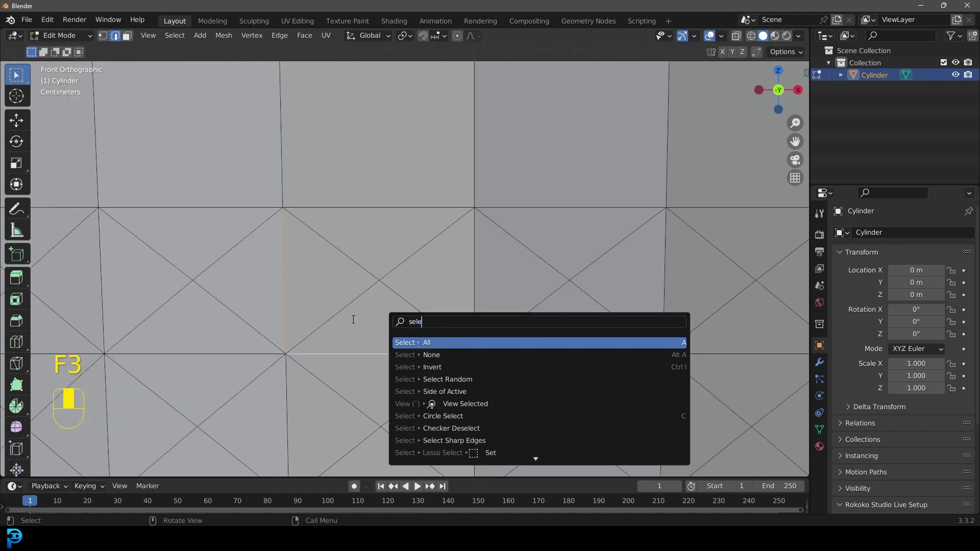
pyautogui.write('ct si')
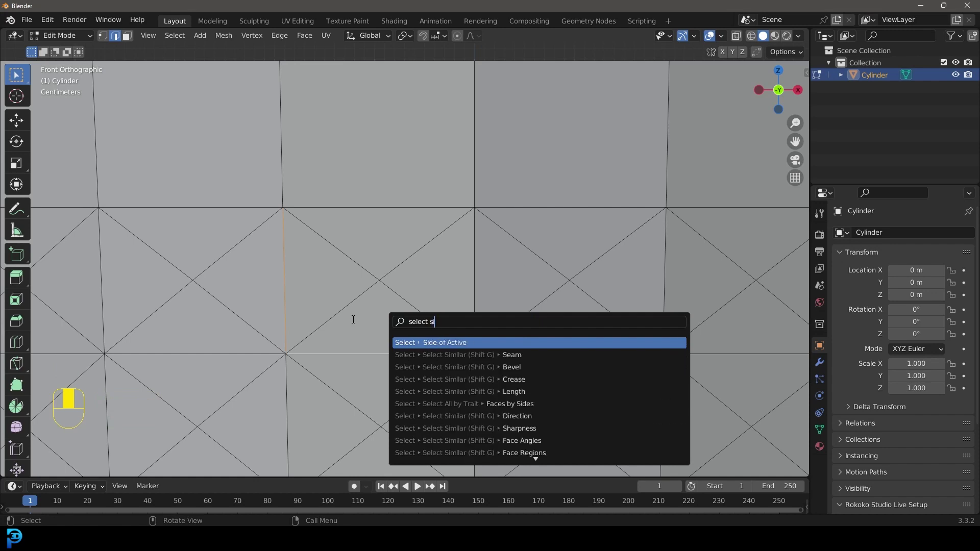
pyautogui.write('milar')
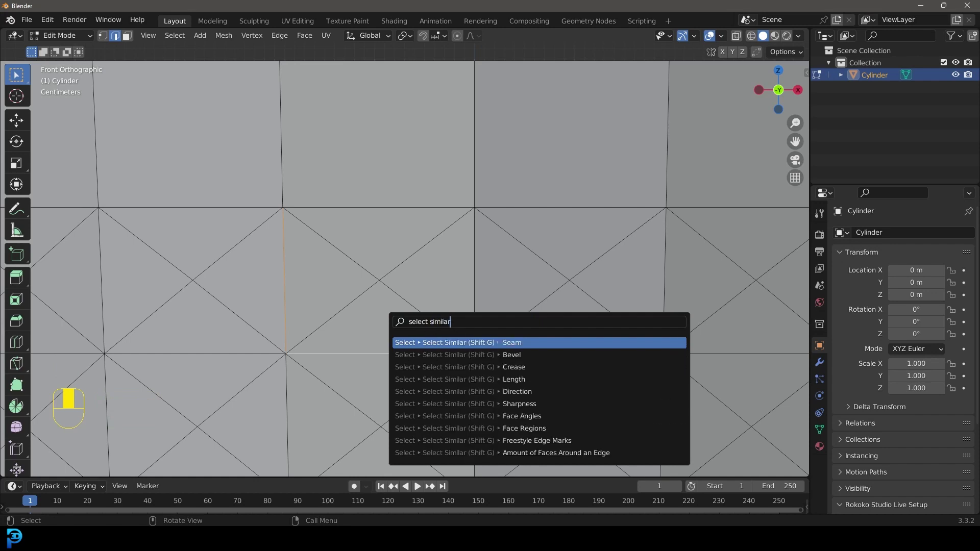
pyautogui.click(479, 380)
pyautogui.scroll(-1, 478, 321)
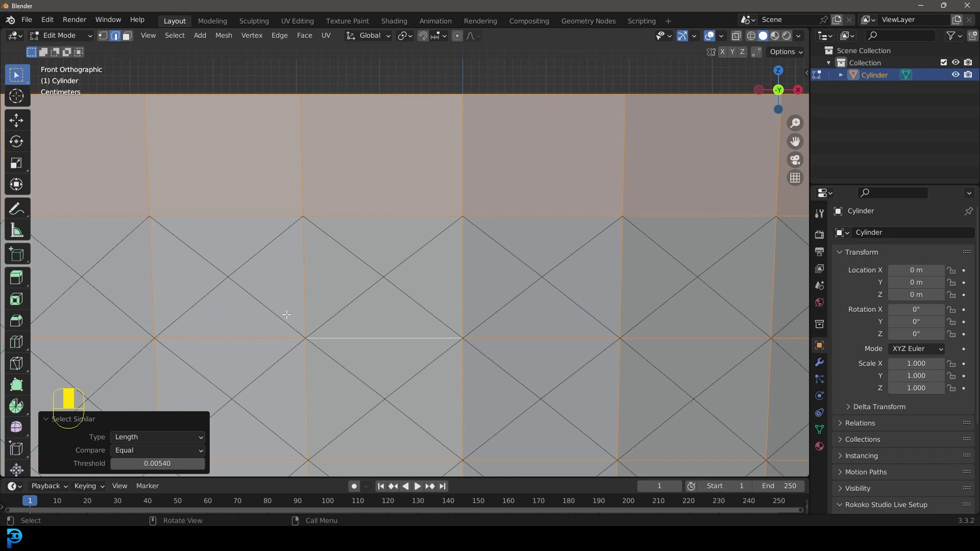
# Step: Tune the Select Similar threshold to 0.00660 so diagonal edges stay unselected
pyautogui.click(50, 417)
pyautogui.click(47, 466)
pyautogui.moveTo(153, 464); pyautogui.dragTo(178, 464)
pyautogui.moveTo(153, 463); pyautogui.dragTo(168, 464)
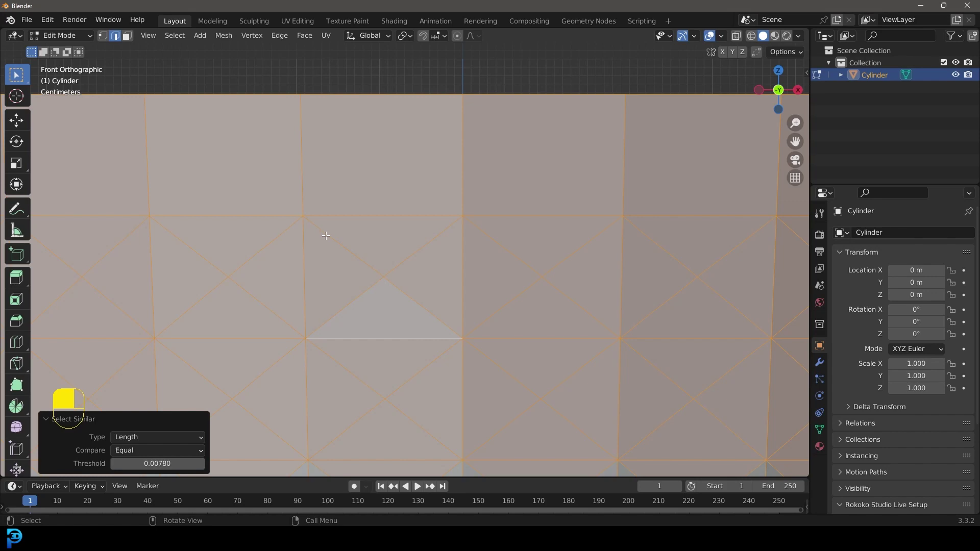
pyautogui.moveTo(153, 464); pyautogui.dragTo(147, 463)
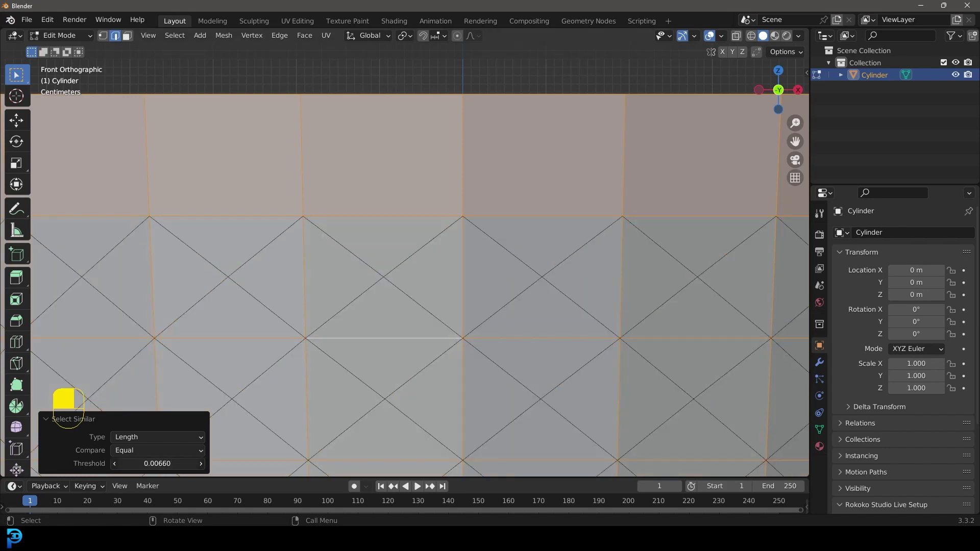
# Step: In wireframe view, box-deselect the edges of the cup's top rim band
pyautogui.scroll(-6, 460, 276)
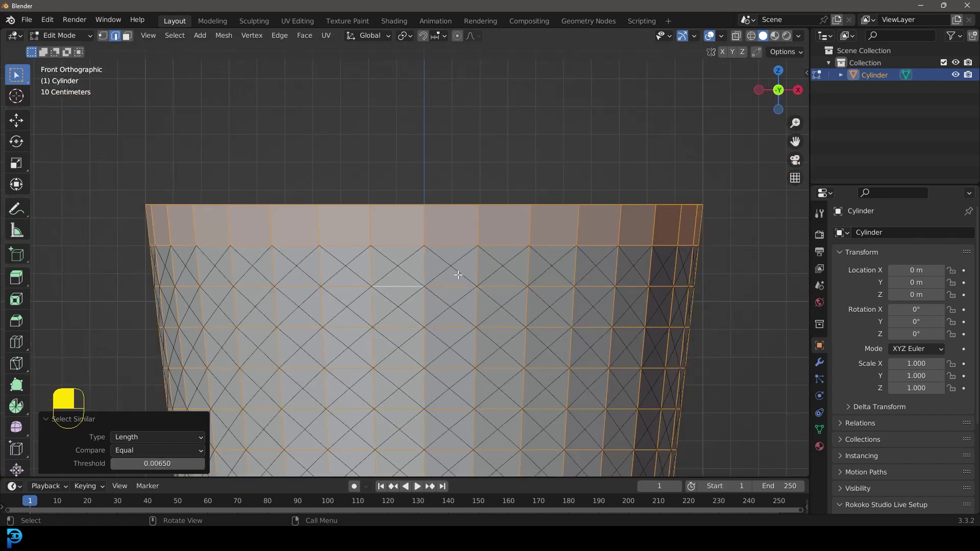
pyautogui.scroll(8, 452, 312)
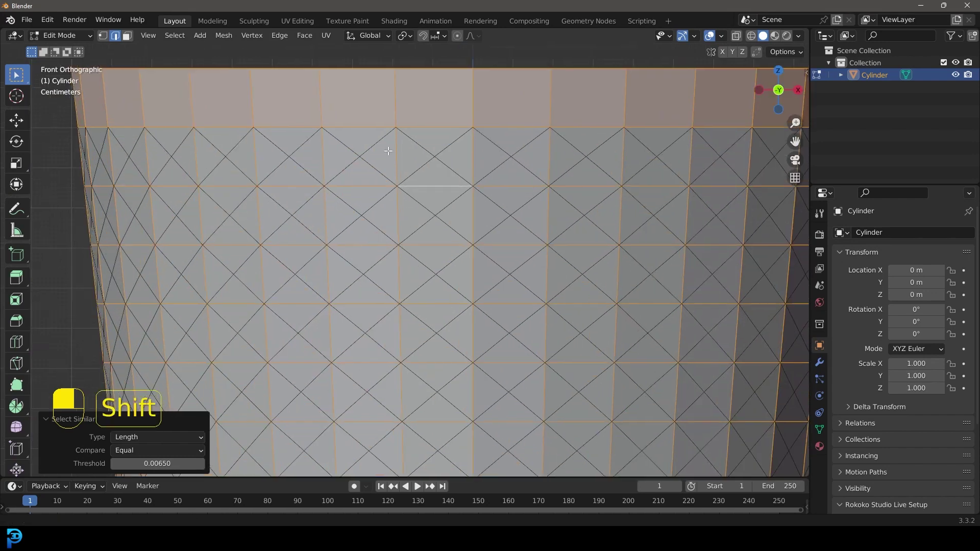
pyautogui.keyDown('shift'); pyautogui.scroll(2, 404, 189); pyautogui.keyUp('shift')
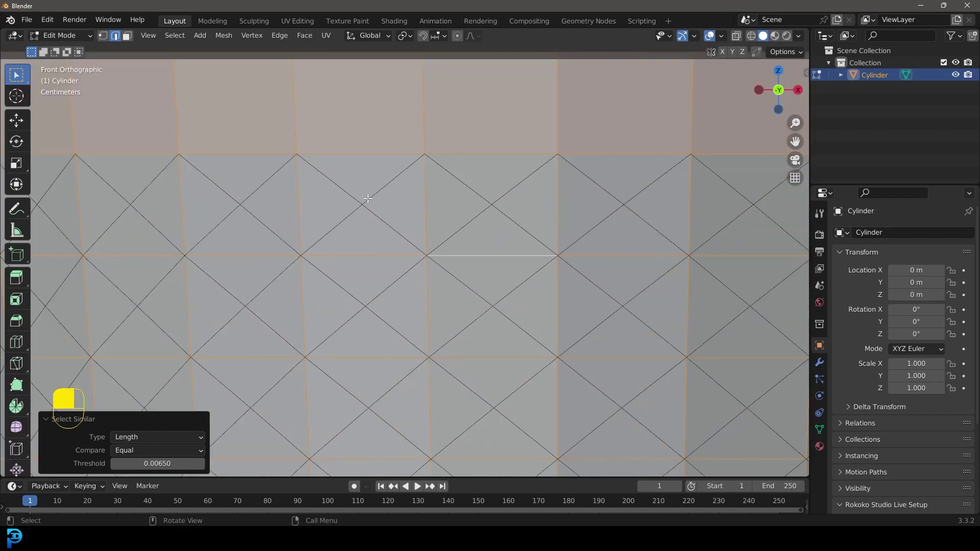
pyautogui.scroll(-4, 409, 193)
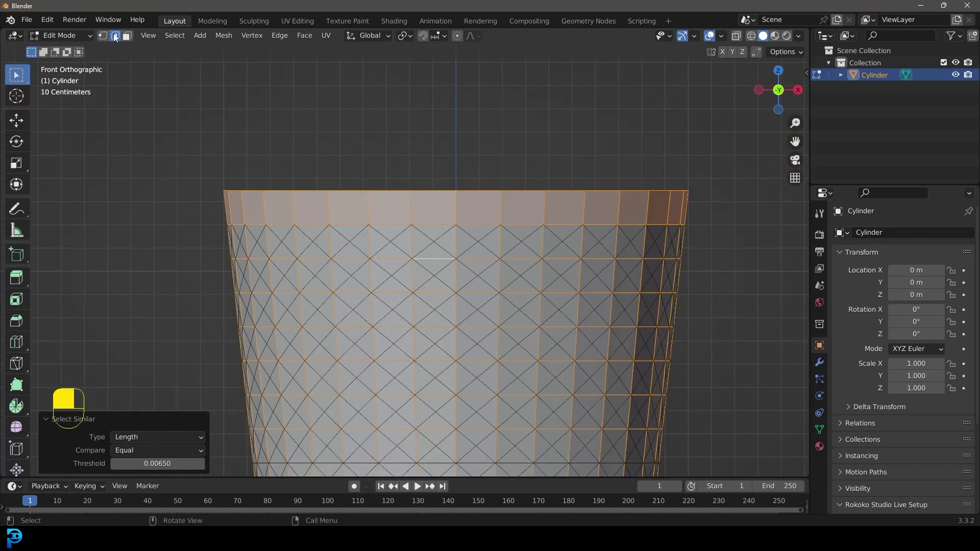
pyautogui.scroll(-2, 306, 147)
pyautogui.scroll(2, 300, 168)
pyautogui.press('z')
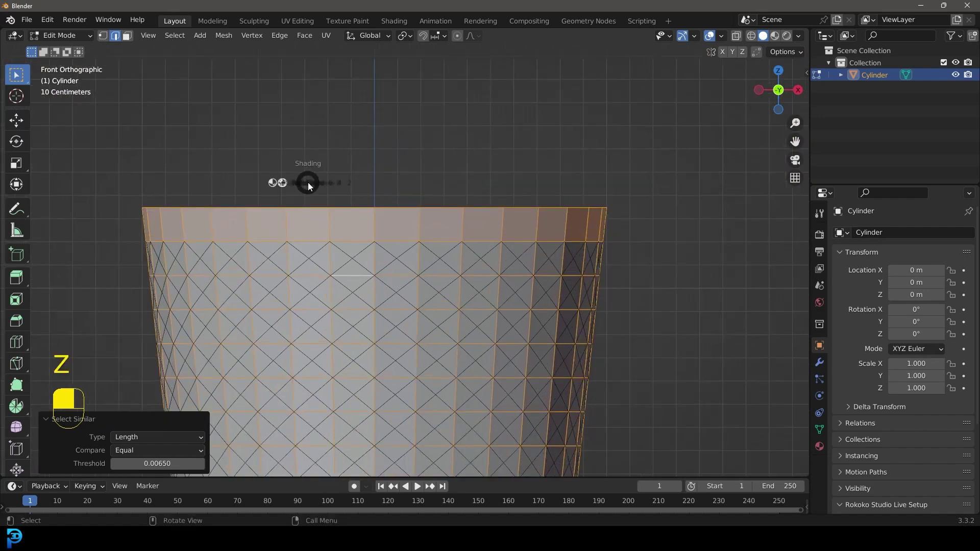
pyautogui.click(246, 184)
pyautogui.scroll(-3, 317, 192)
pyautogui.scroll(1, 321, 160)
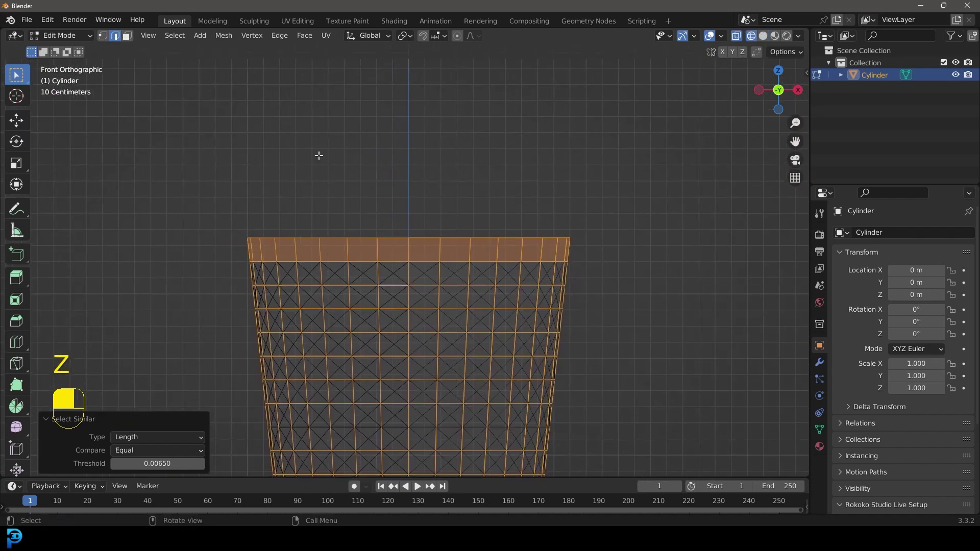
pyautogui.press('b')
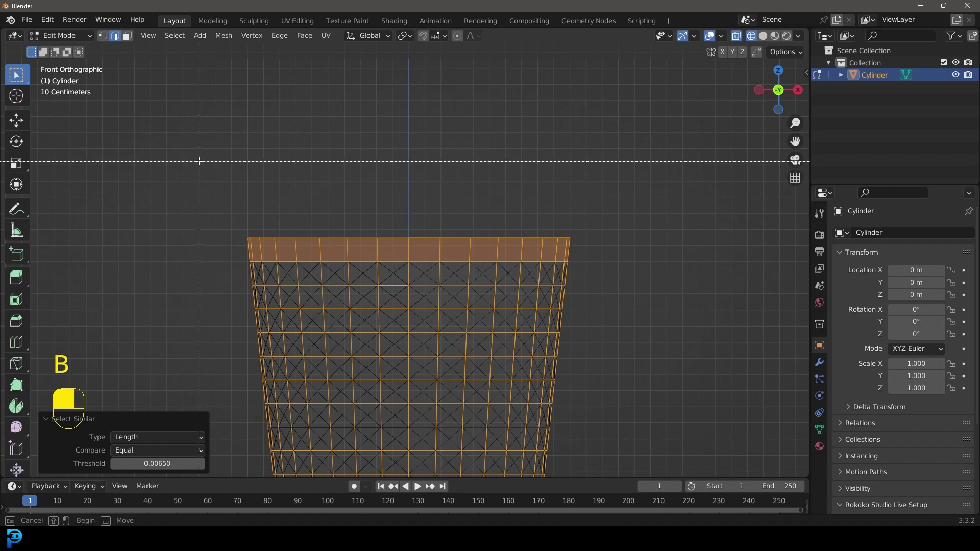
pyautogui.moveTo(200, 160); pyautogui.dragTo(600, 264)
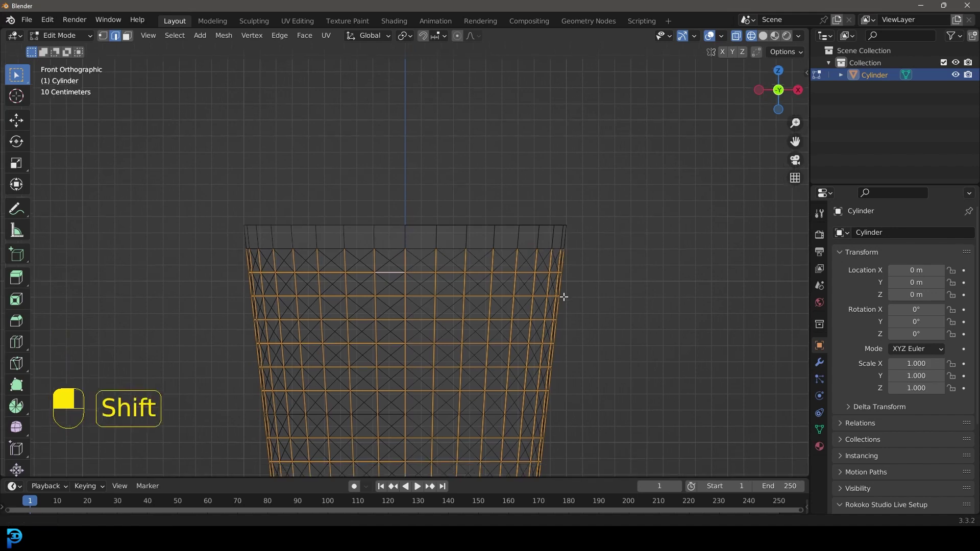
# Step: Box-deselect the bottom rim band edges and return to solid front view
pyautogui.keyDown('shift'); pyautogui.scroll(-5, 551, 245); pyautogui.keyUp('shift')
pyautogui.keyDown('shift'); pyautogui.scroll(-1, 434, 393); pyautogui.keyUp('shift')
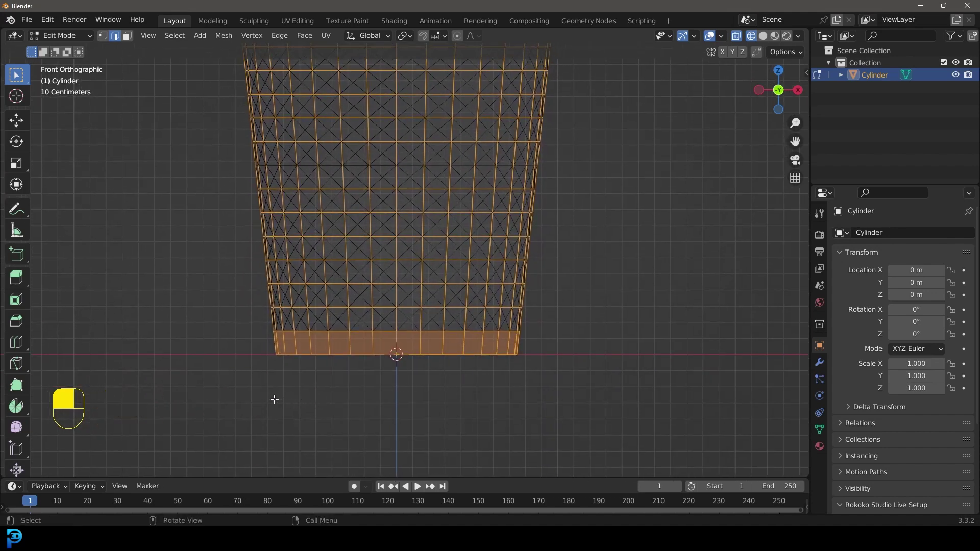
pyautogui.press('b')
pyautogui.moveTo(238, 406); pyautogui.dragTo(570, 332)
pyautogui.scroll(-2, 558, 298)
pyautogui.press('z')
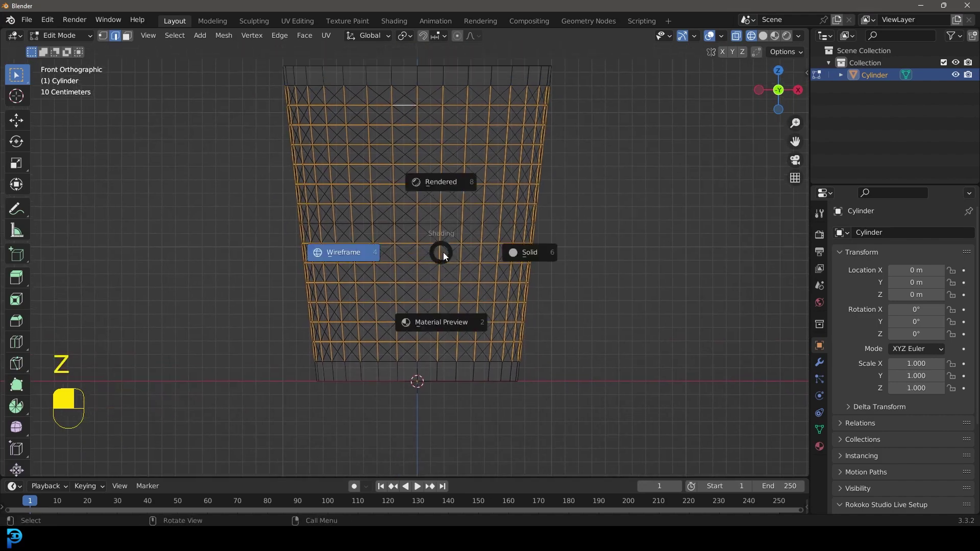
pyautogui.click(526, 253)
pyautogui.moveTo(526, 253)
pyautogui.mouseDown(button='middle')
pyautogui.moveTo(363, 164)
pyautogui.moveTo(449, 268)
pyautogui.mouseUp(button='middle')
pyautogui.press('KP_1')
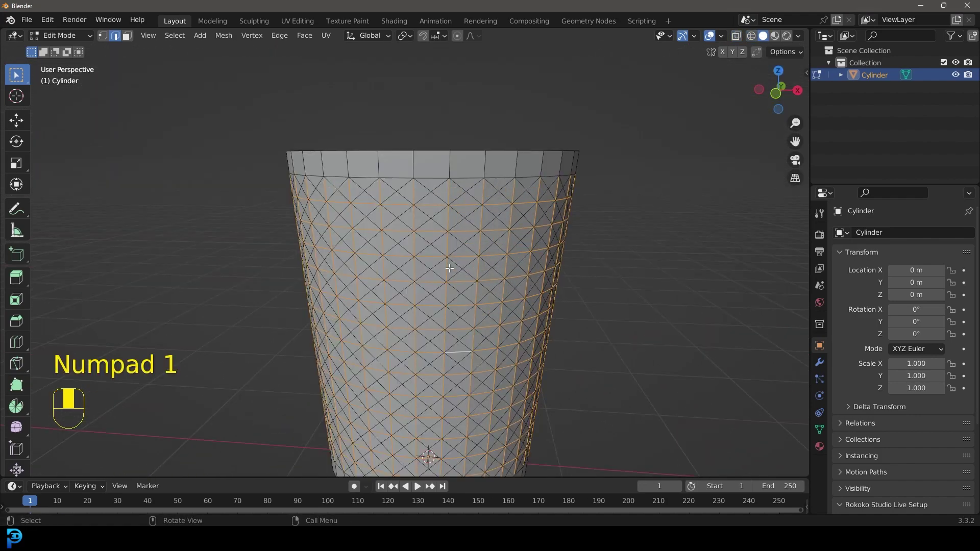
# Step: Dissolve the selected straight edges, then inspect the remaining diamond lattice from front and above
pyautogui.press('x')
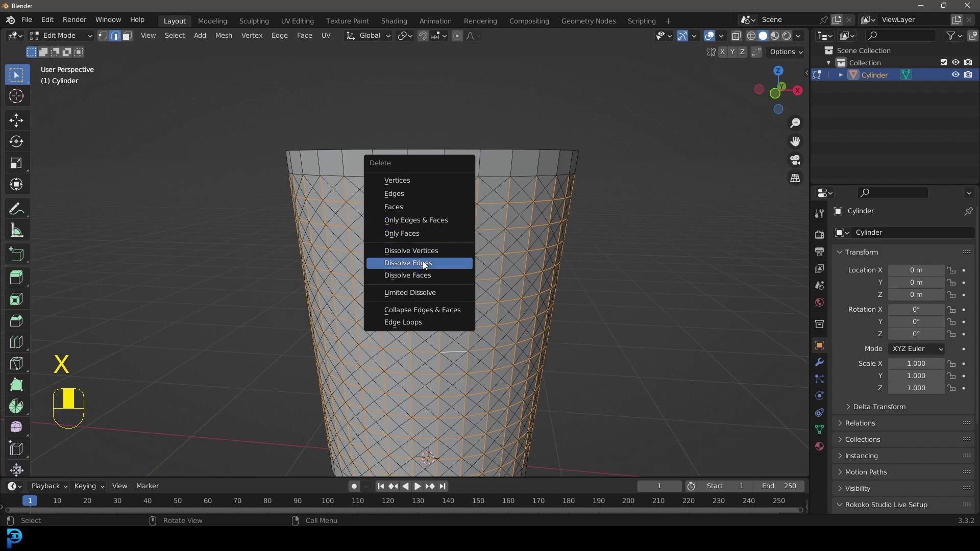
pyautogui.click(424, 263)
pyautogui.moveTo(423, 264); pyautogui.dragTo(495, 184, button='middle')
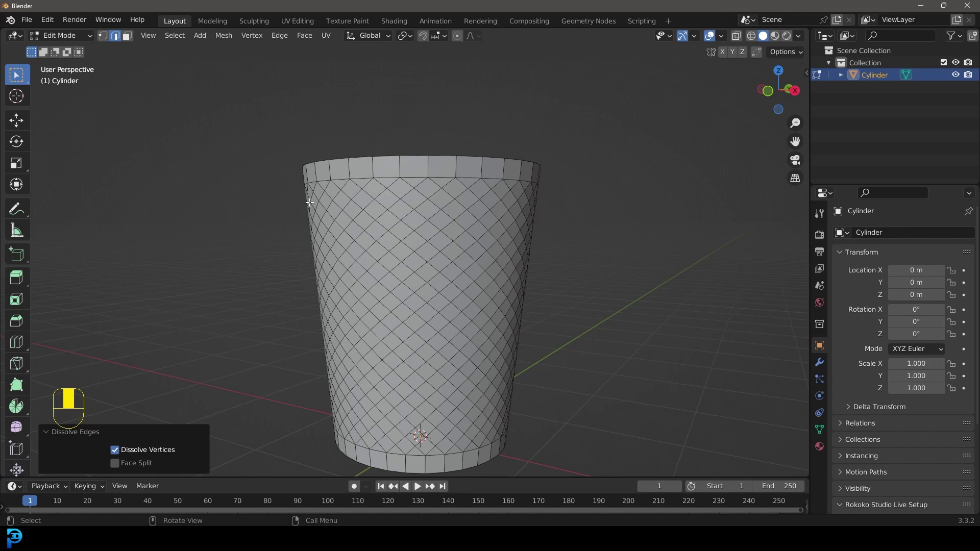
pyautogui.press('KP_1')
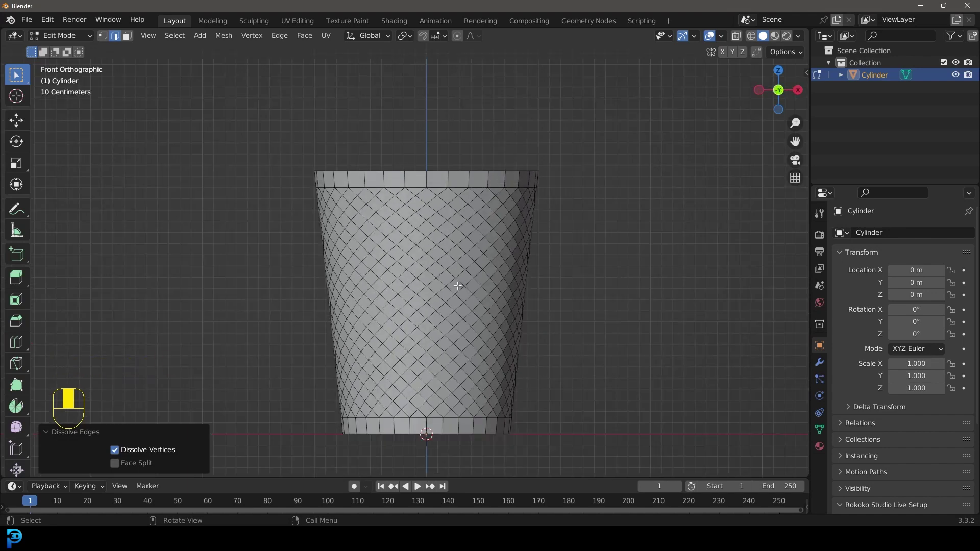
pyautogui.moveTo(454, 255); pyautogui.dragTo(448, 223, button='middle')
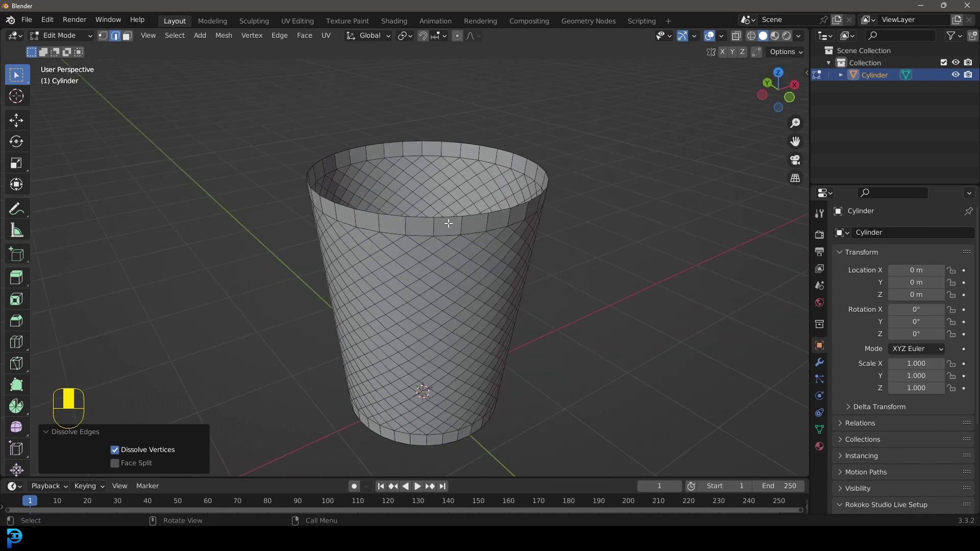
# Step: Select the side faces in wireframe front view and bevel the lattice to about 0.024 m strips
pyautogui.click(127, 37)
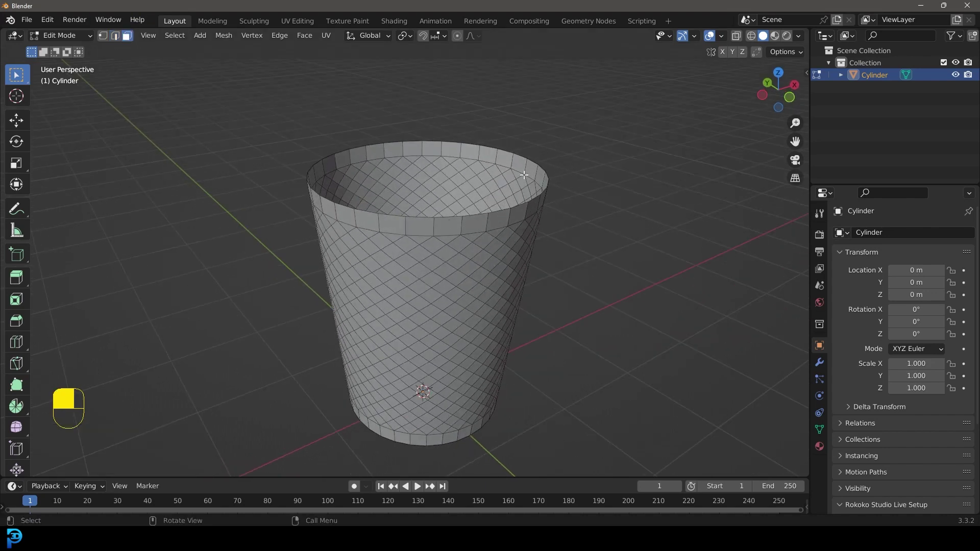
pyautogui.press('KP_1')
pyautogui.press('z')
pyautogui.click(431, 177)
pyautogui.moveTo(307, 188)
pyautogui.mouseDown()
pyautogui.moveTo(394, 230)
pyautogui.moveTo(590, 381)
pyautogui.moveTo(592, 414)
pyautogui.mouseUp()
pyautogui.moveTo(465, 227); pyautogui.dragTo(452, 237, button='middle')
pyautogui.press('z')
pyautogui.click(557, 239)
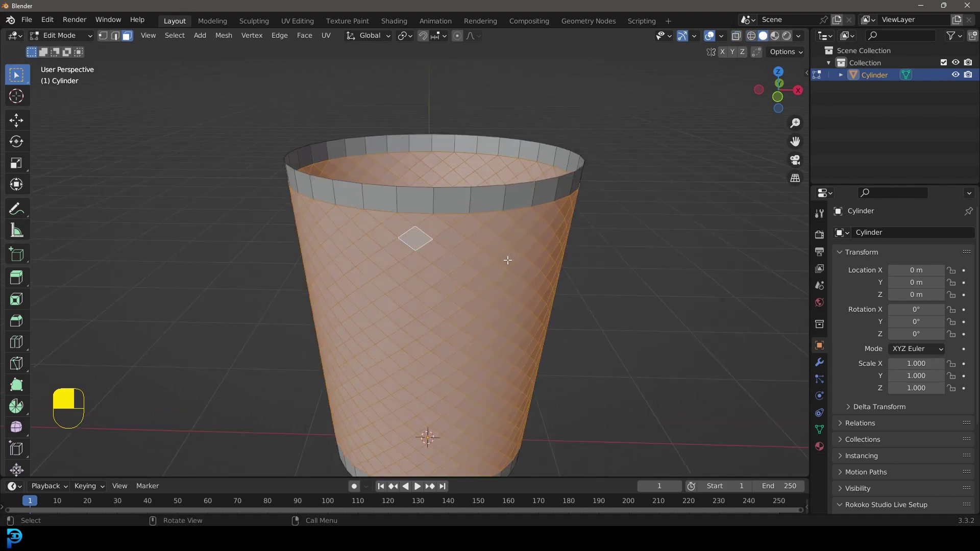
pyautogui.hotkey('ctrl', 'b')
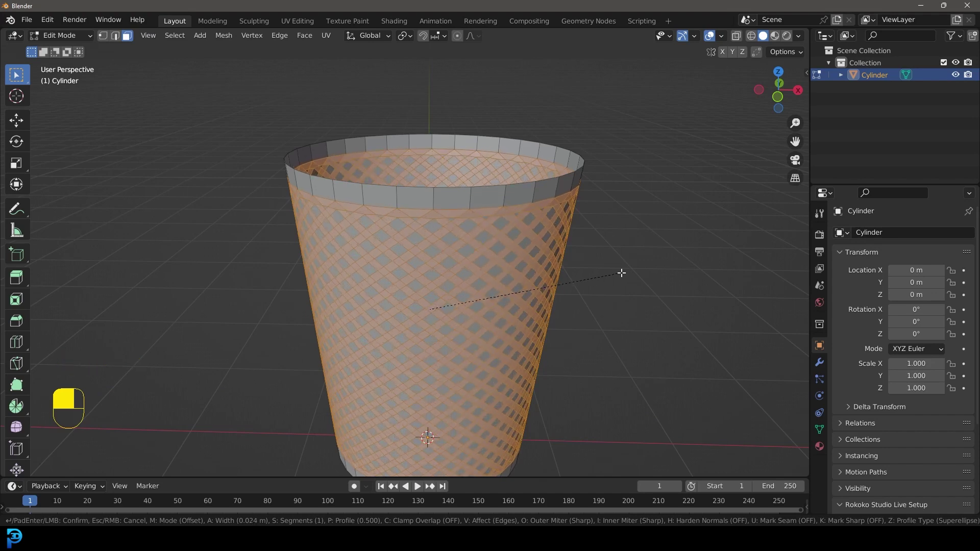
# Step: Confirm the bevel on the lattice strips and cancel the stray extrusion
pyautogui.click(621, 273)
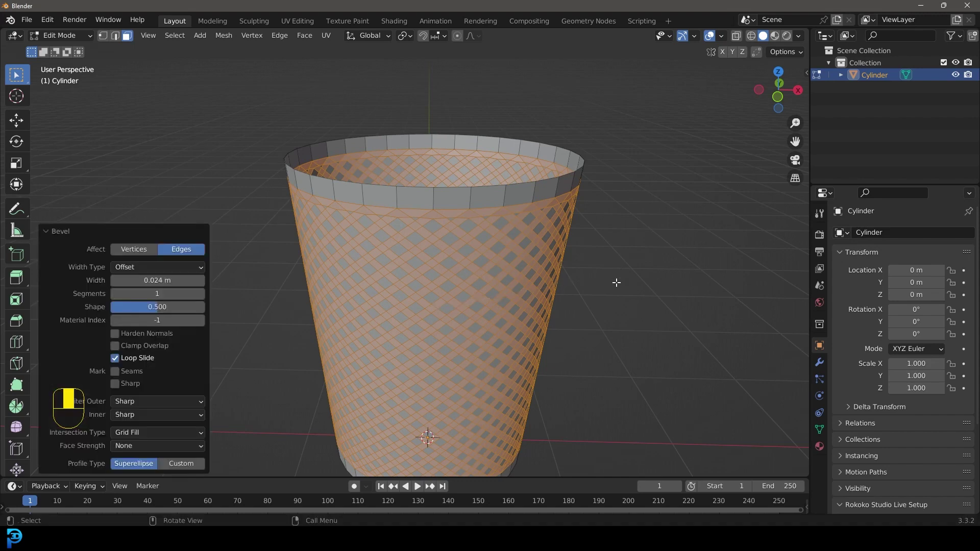
pyautogui.moveTo(622, 276); pyautogui.dragTo(590, 300, button='middle')
pyautogui.press('e')
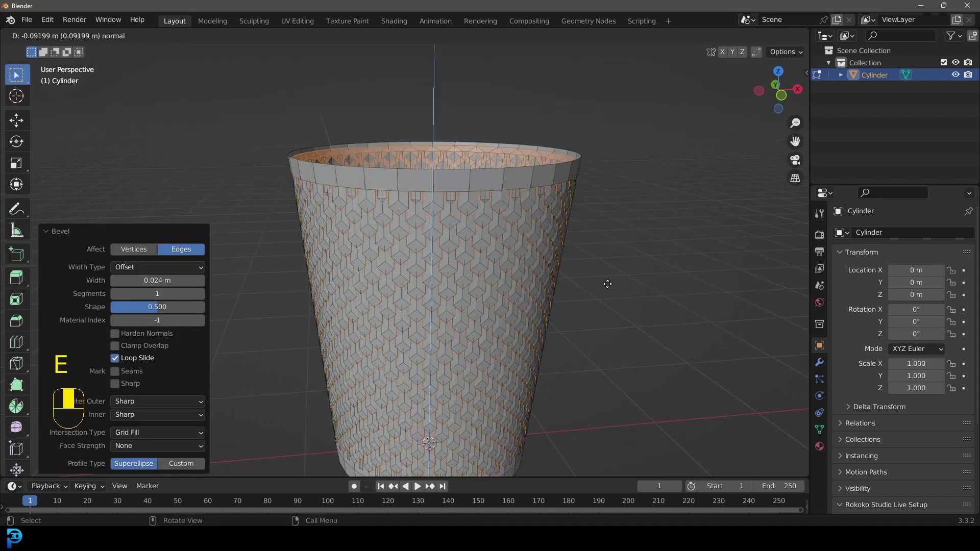
pyautogui.rightClick(632, 284)
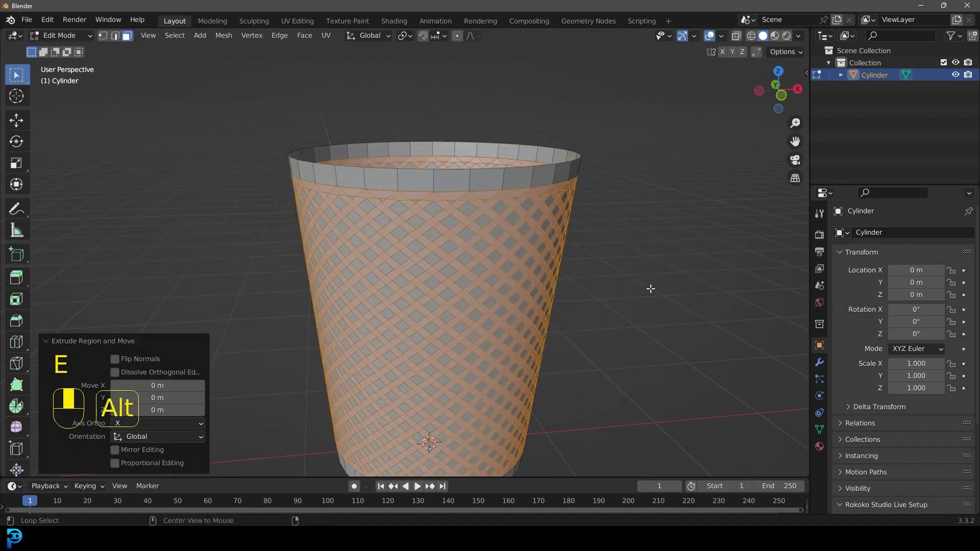
# Step: Push the lattice strips outward 0.0264 m with Shrink/Fatten (Alt+S), then switch to edge select
pyautogui.hotkey('alt', 's')
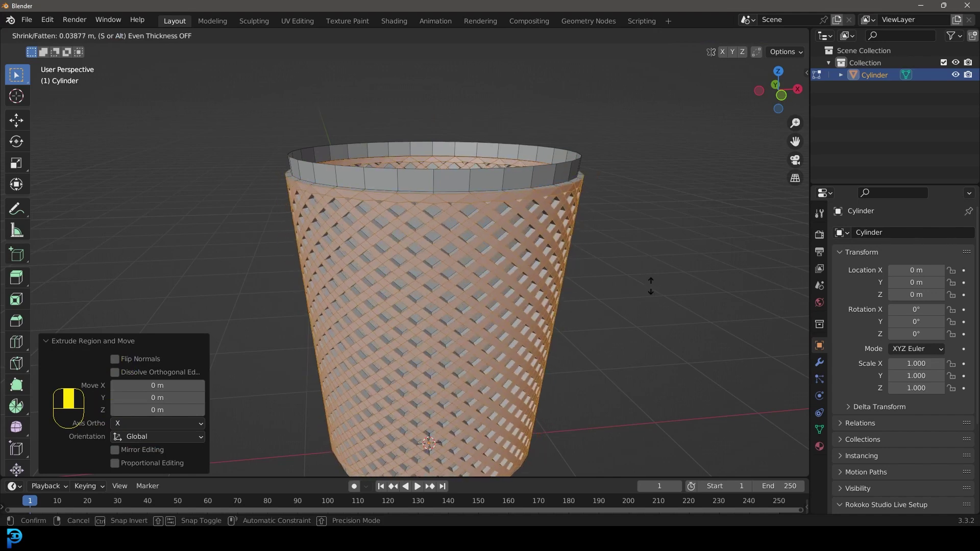
pyautogui.press('shift')
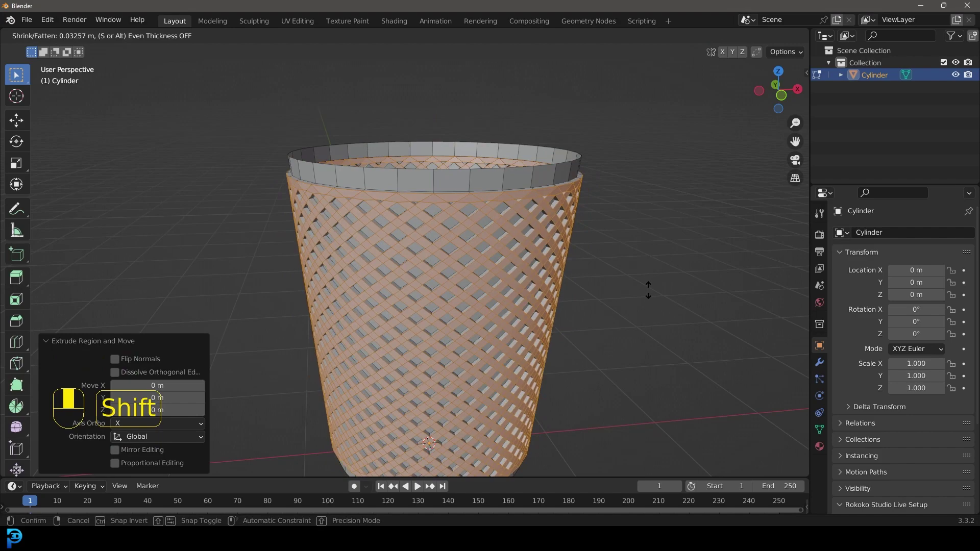
pyautogui.click(649, 293)
pyautogui.scroll(-4, 606, 281)
pyautogui.moveTo(606, 281); pyautogui.dragTo(486, 250, button='middle')
pyautogui.scroll(2, 486, 250)
pyautogui.click(115, 36)
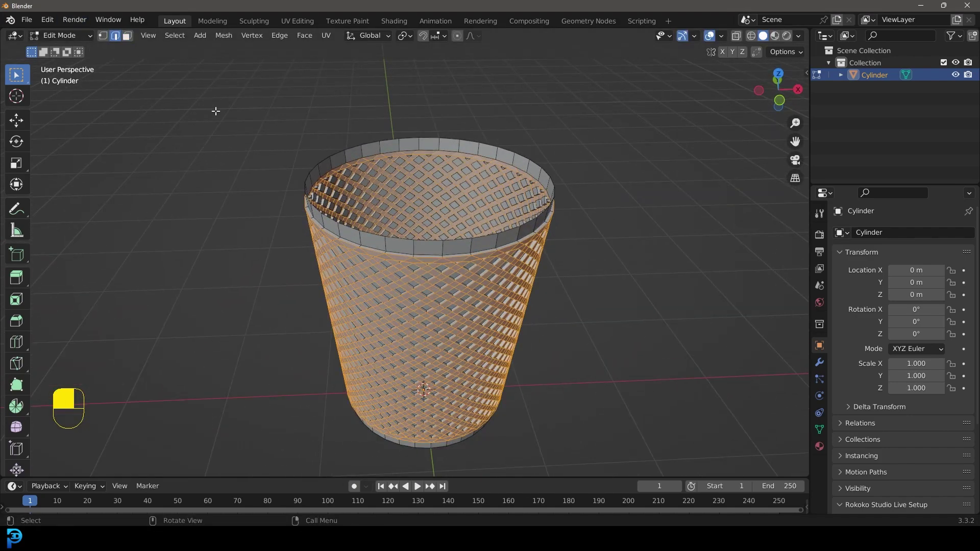
pyautogui.scroll(1, 441, 268)
# Step: Clear the selection and select the cup's top rim edge loop
pyautogui.hotkey('alt', 'a')
pyautogui.scroll(2, 456, 243)
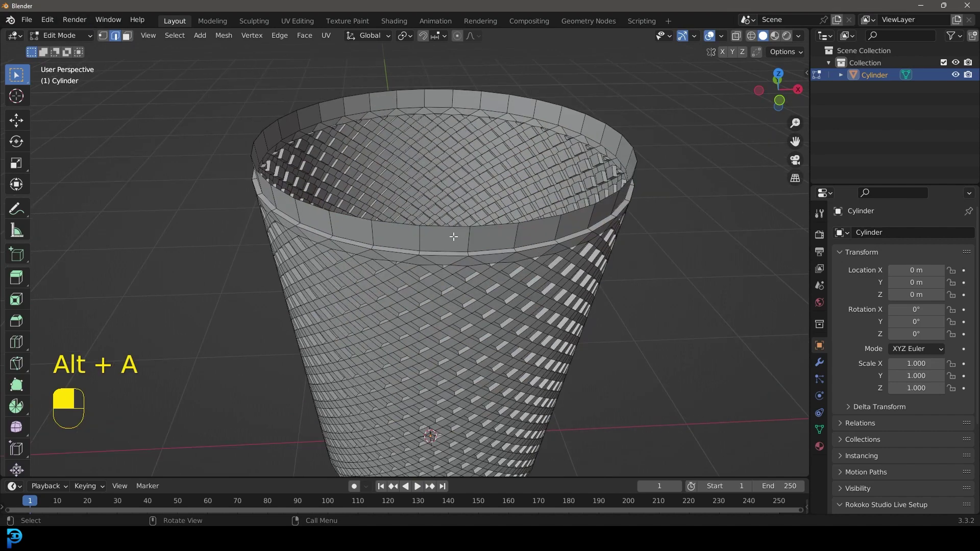
pyautogui.hotkey('alt', 'a')
pyautogui.keyDown('alt'); pyautogui.keyDown('shift'); pyautogui.click(431, 231); pyautogui.keyUp('shift'); pyautogui.keyUp('alt')
pyautogui.moveTo(432, 231); pyautogui.dragTo(540, 304, button='middle')
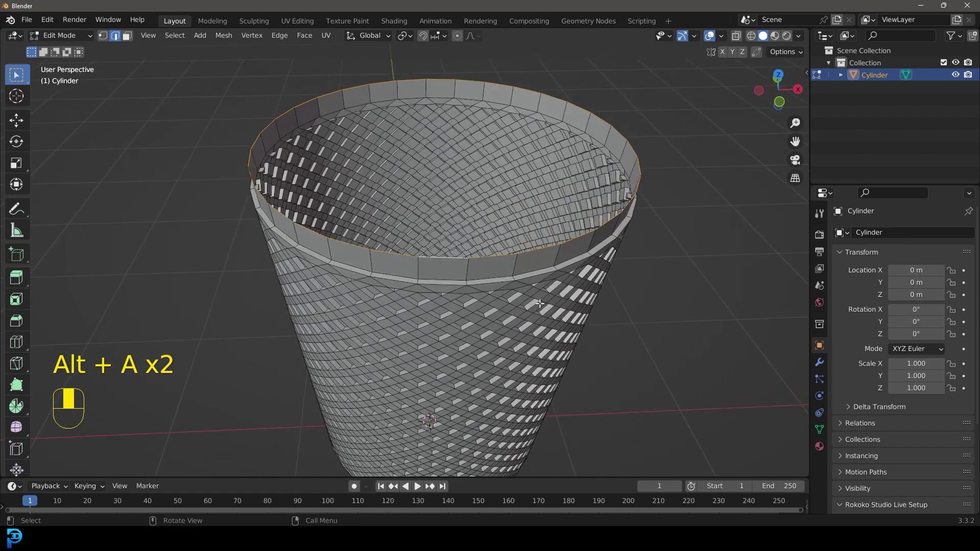
pyautogui.moveTo(594, 332); pyautogui.dragTo(550, 295, button='middle')
# Step: Extrude the rim loop straight up about 0.055 m, then extrude it inward to 0.879 scale
pyautogui.press('e')
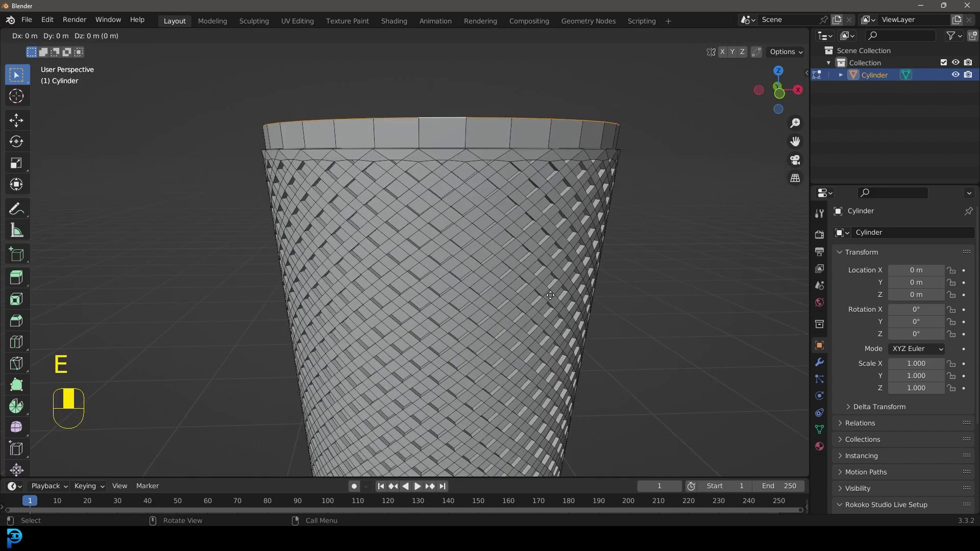
pyautogui.press('z')
pyautogui.click(554, 285)
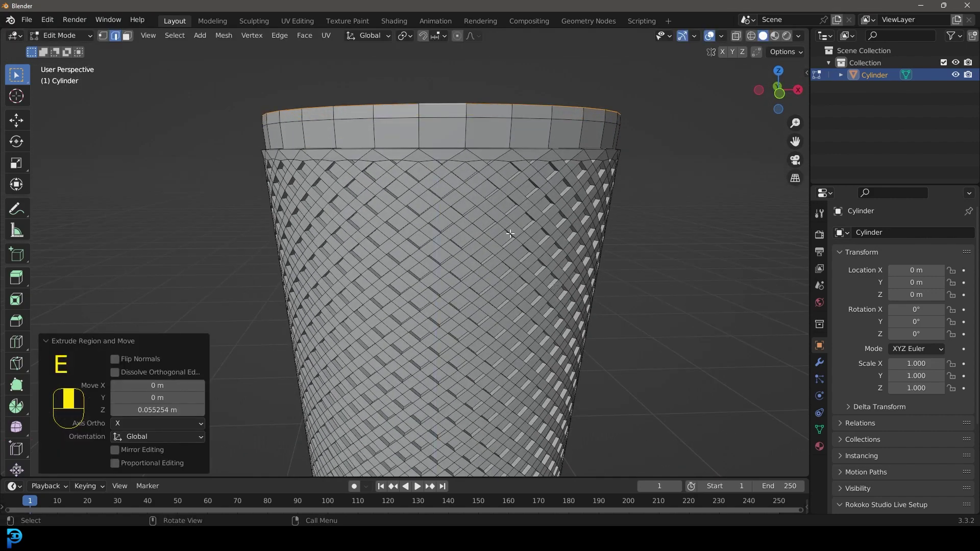
pyautogui.moveTo(554, 285); pyautogui.dragTo(587, 311, button='middle')
pyautogui.press('s')
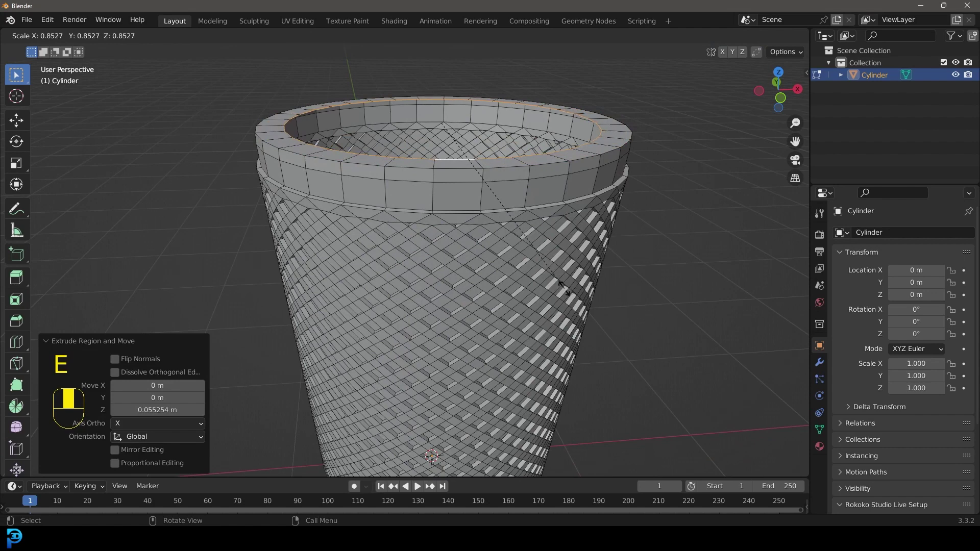
pyautogui.click(569, 294)
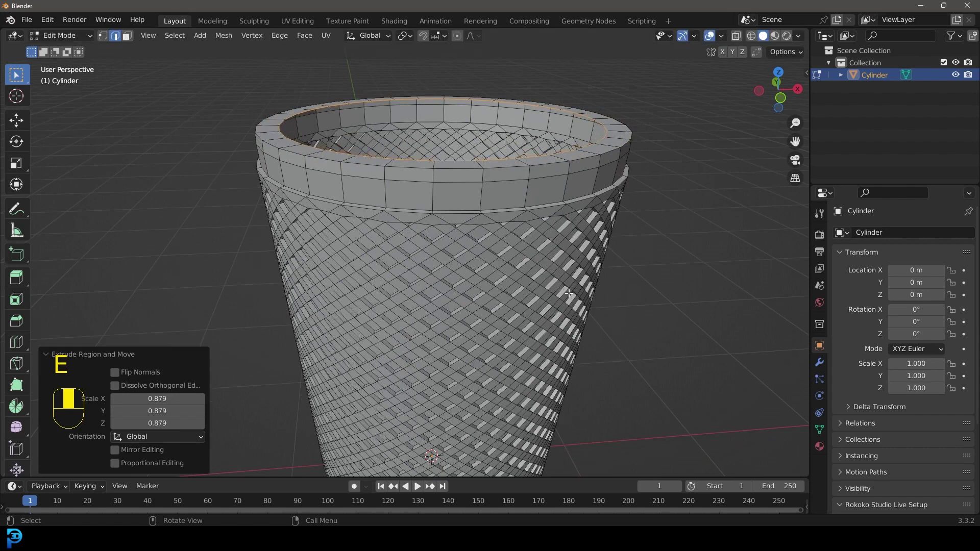
# Step: Switch to the front view with wireframe shading
pyautogui.press('KP_1')
pyautogui.press('z')
pyautogui.click(500, 292)
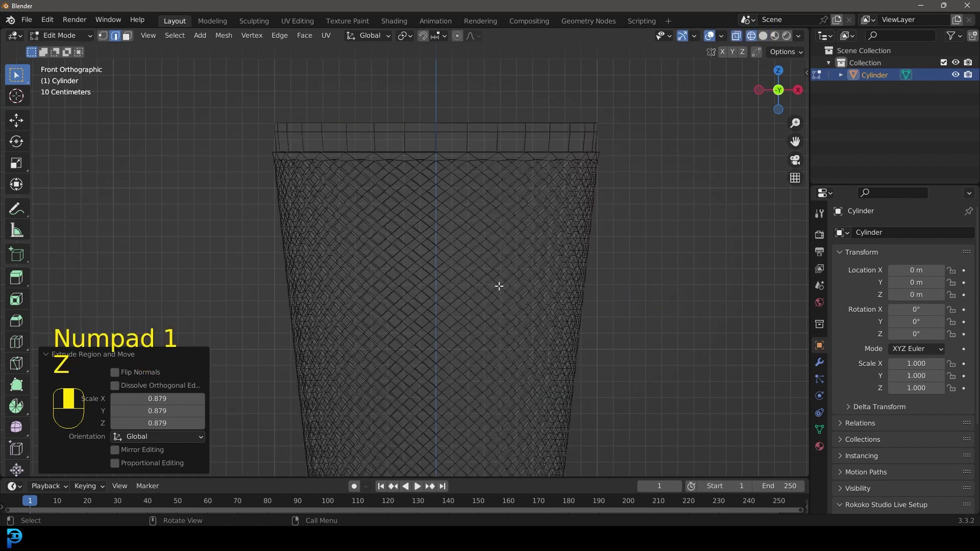
# Step: Extrude the bottom ring downward three times to build the cup's lower wall
pyautogui.press('g')
pyautogui.rightClick(479, 232)
pyautogui.press('e')
pyautogui.click(484, 236)
pyautogui.press('e')
pyautogui.click(486, 259)
pyautogui.keyDown('shift'); pyautogui.moveTo(486, 261); pyautogui.dragTo(429, 169, button='middle'); pyautogui.keyUp('shift')
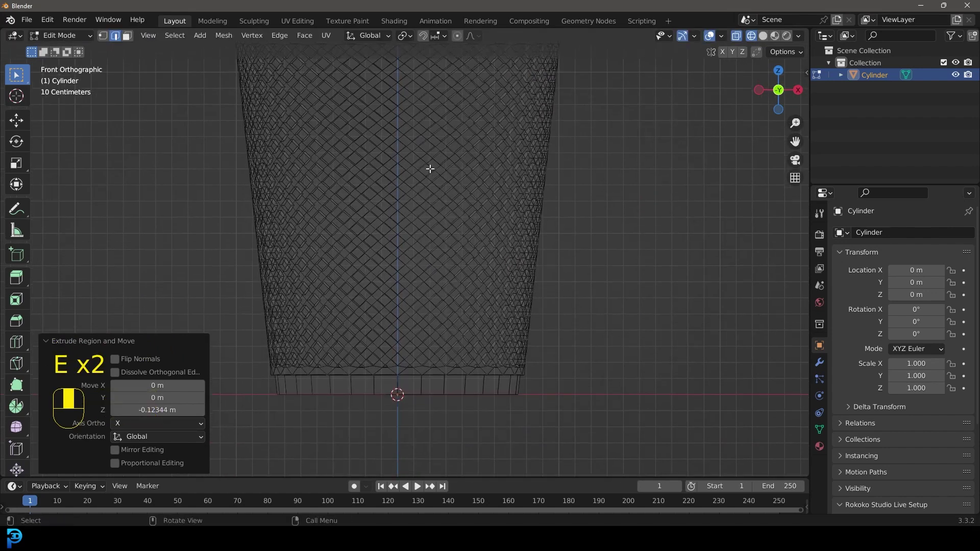
pyautogui.press('e')
pyautogui.click(445, 445)
# Step: Scale the ring inward, fill it to close the base, and bevel it 0.0689 m with 5 segments
pyautogui.press('s')
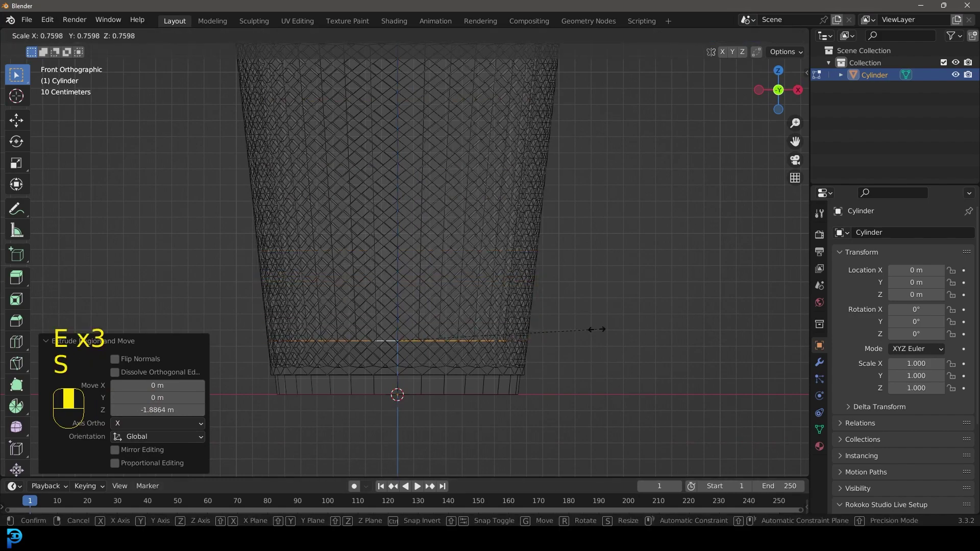
pyautogui.click(599, 331)
pyautogui.moveTo(599, 333); pyautogui.dragTo(534, 309, button='middle')
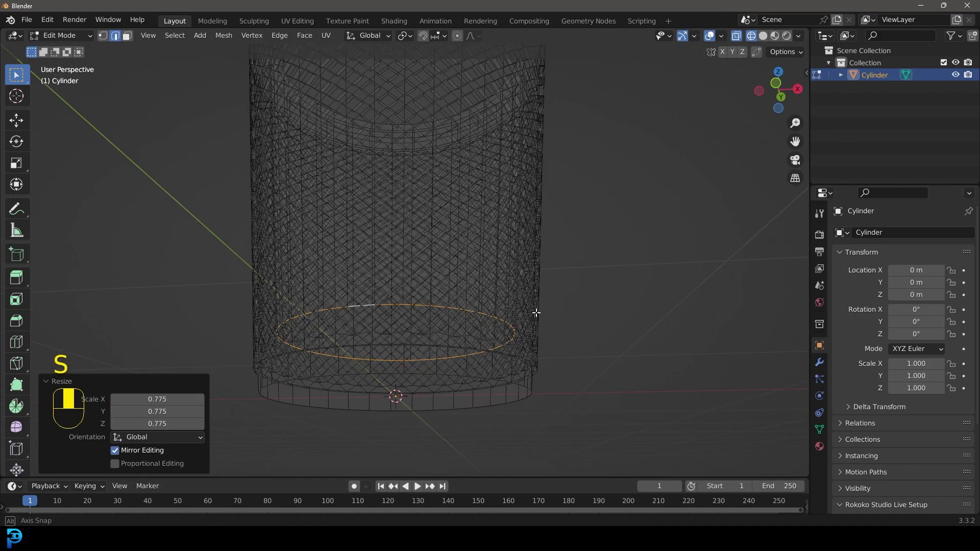
pyautogui.press('f')
pyautogui.hotkey('ctrl', 'b')
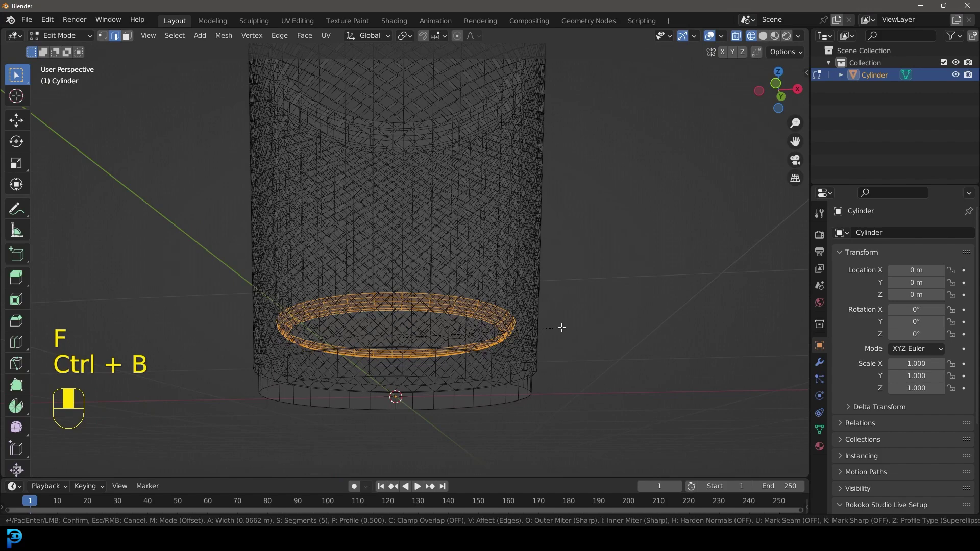
pyautogui.click(562, 328)
# Step: Switch to solid shading and return to Object Mode
pyautogui.press('z')
pyautogui.click(633, 293)
pyautogui.moveTo(543, 233)
pyautogui.mouseDown(button='middle')
pyautogui.moveTo(554, 337)
pyautogui.moveTo(567, 365)
pyautogui.moveTo(489, 209)
pyautogui.mouseUp(button='middle')
pyautogui.press('Tab')
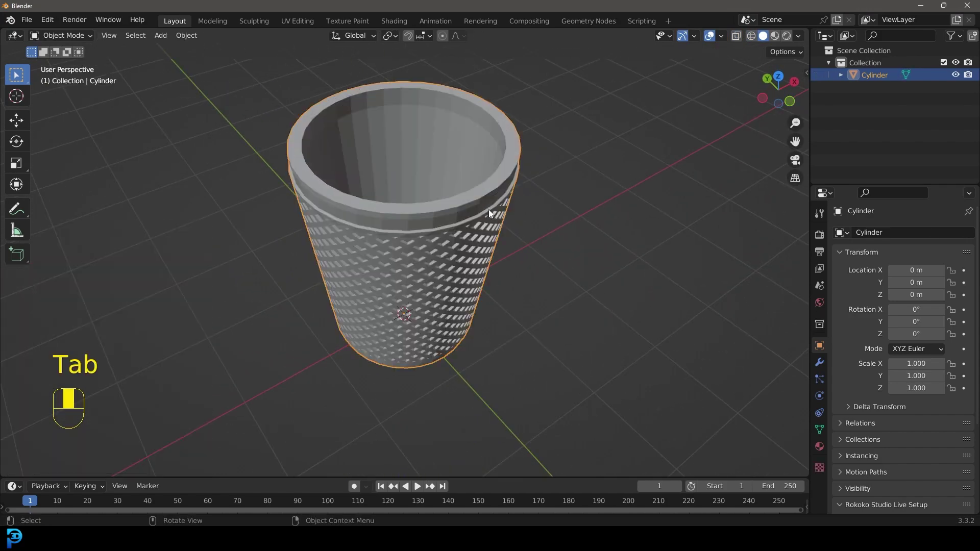
# Step: Add a Subdivision Surface modifier to the cup in the Modifier tab
pyautogui.click(820, 362)
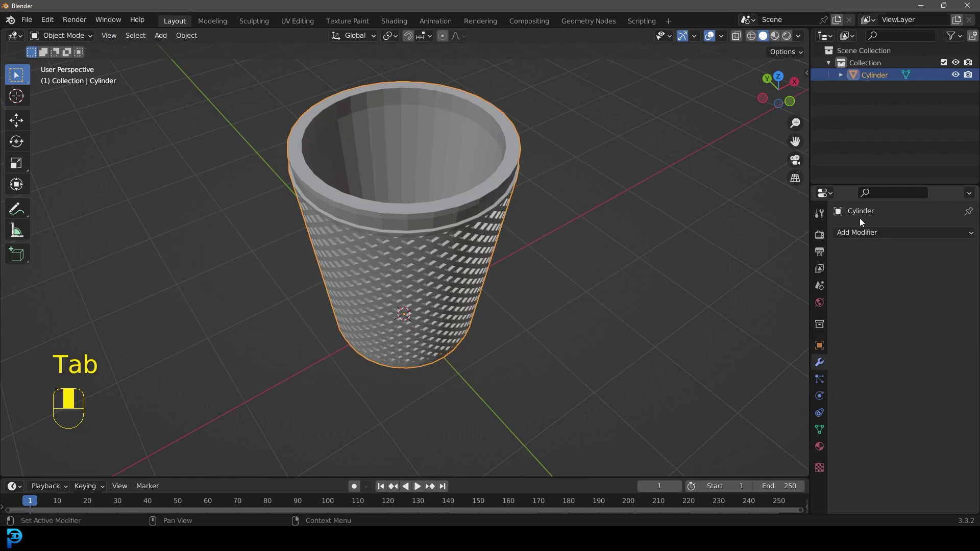
pyautogui.click(861, 232)
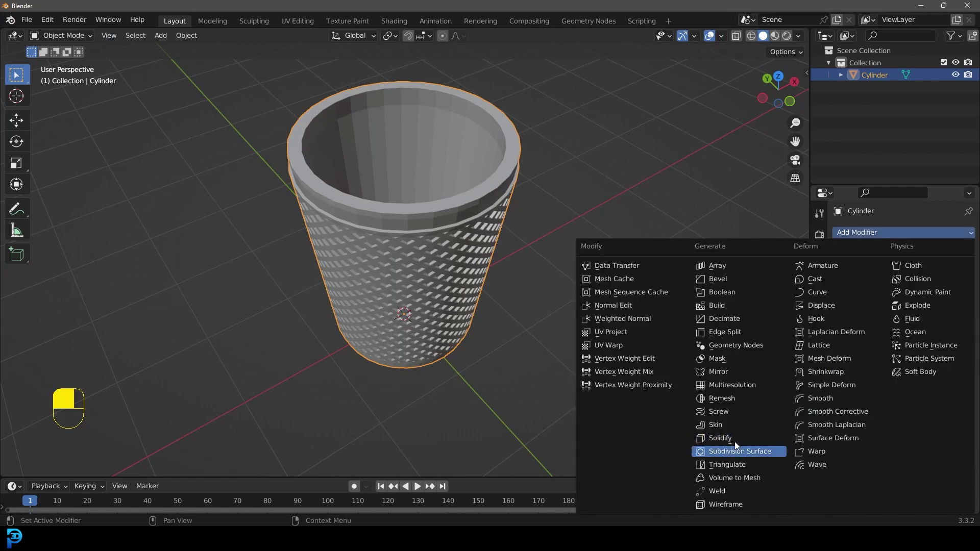
pyautogui.press('Return')
pyautogui.moveTo(491, 299); pyautogui.dragTo(535, 219, button='middle')
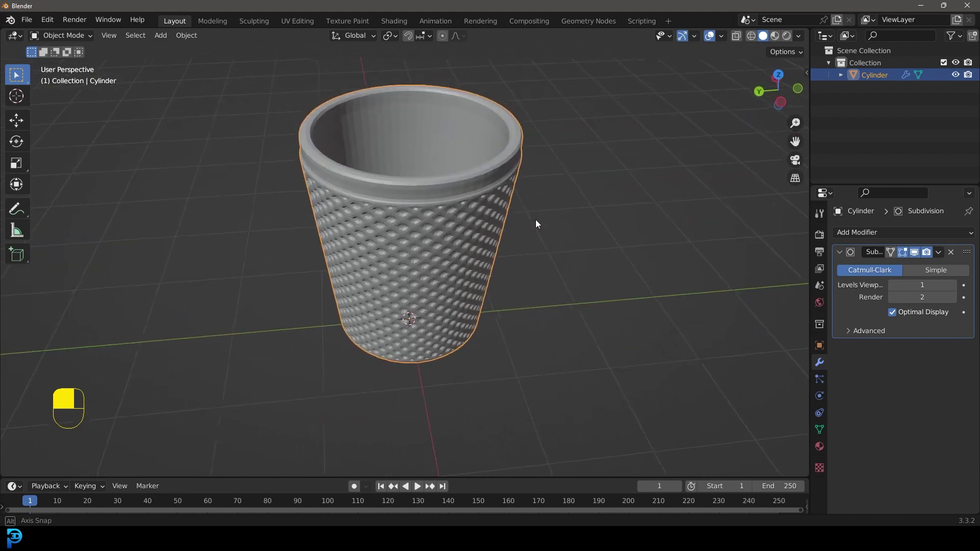
# Step: Shade the cup smooth and set the modifier's Levels Viewport to 2
pyautogui.rightClick(459, 173)
pyautogui.click(457, 173)
pyautogui.moveTo(528, 200); pyautogui.dragTo(483, 228, button='middle')
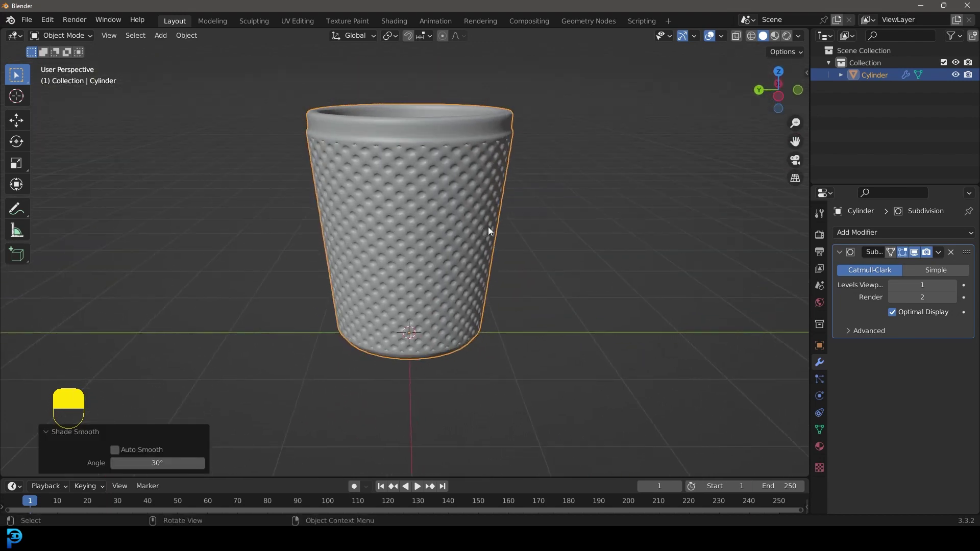
pyautogui.click(954, 286)
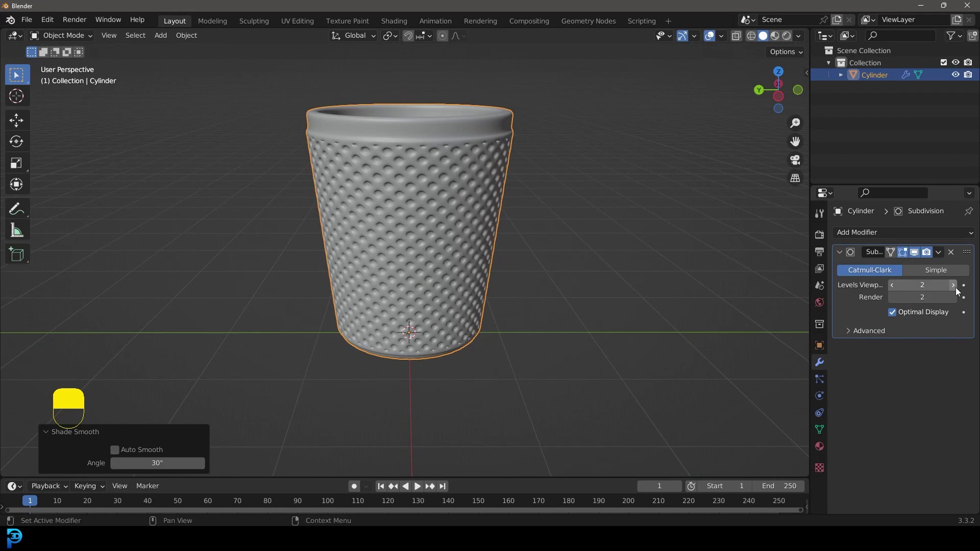
pyautogui.moveTo(505, 240); pyautogui.dragTo(392, 206, button='middle')
pyautogui.scroll(2, 424, 206)
# Step: In Edit Mode with face select, box-select the cup's side faces in front wireframe view
pyautogui.press('Tab')
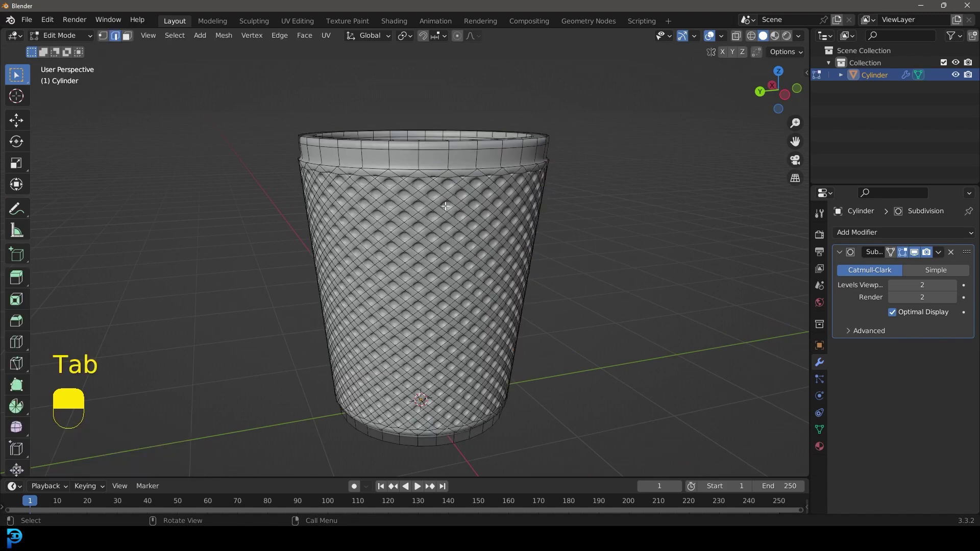
pyautogui.scroll(1, 445, 207)
pyautogui.click(127, 36)
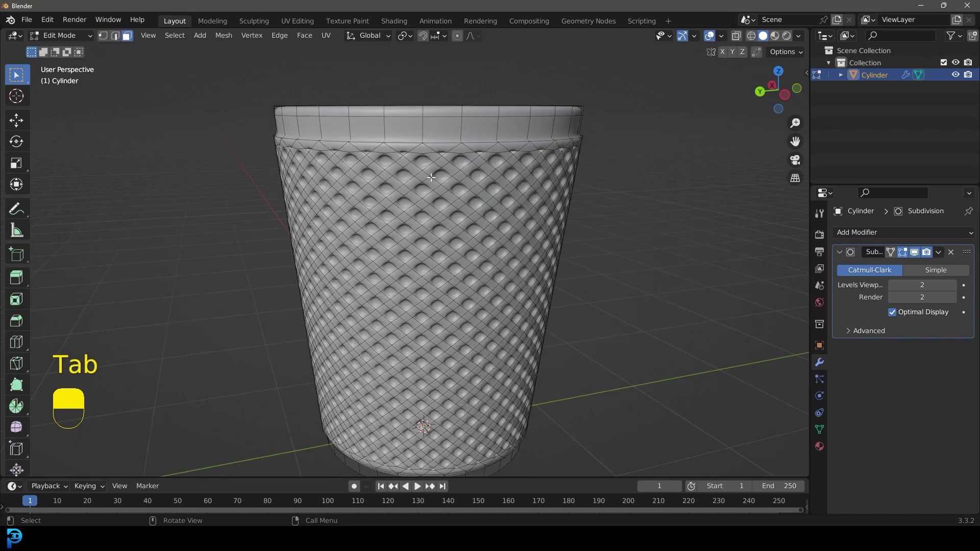
pyautogui.press('KP_1')
pyautogui.press('z')
pyautogui.click(273, 136)
pyautogui.moveTo(242, 147)
pyautogui.mouseDown()
pyautogui.moveTo(563, 369)
pyautogui.moveTo(562, 407)
pyautogui.mouseUp()
# Step: Restore the shading and hide the Subdivision Surface result in the viewport
pyautogui.press('z')
pyautogui.moveTo(449, 246)
pyautogui.mouseDown(button='middle')
pyautogui.moveTo(394, 173)
pyautogui.moveTo(388, 224)
pyautogui.mouseUp(button='middle')
pyautogui.press('z')
pyautogui.press('c')
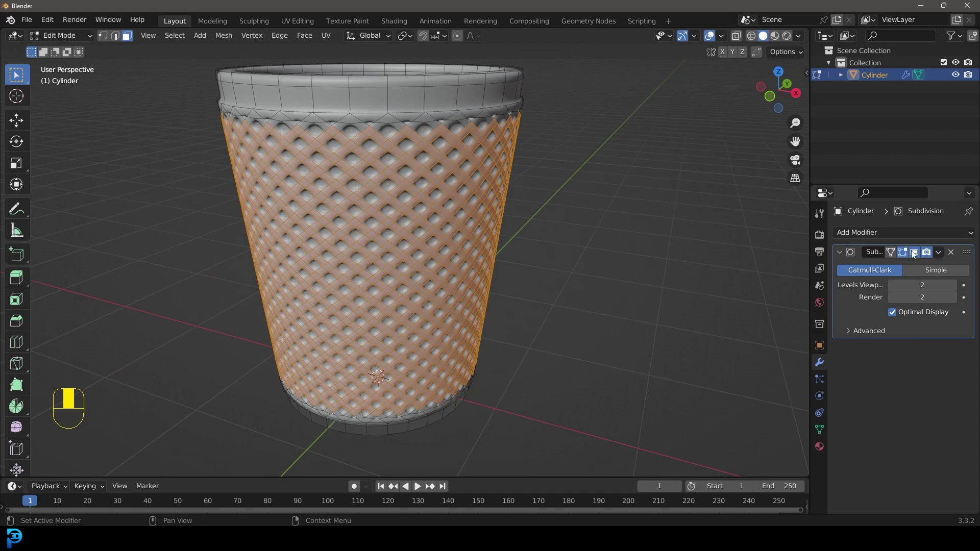
pyautogui.click(917, 251)
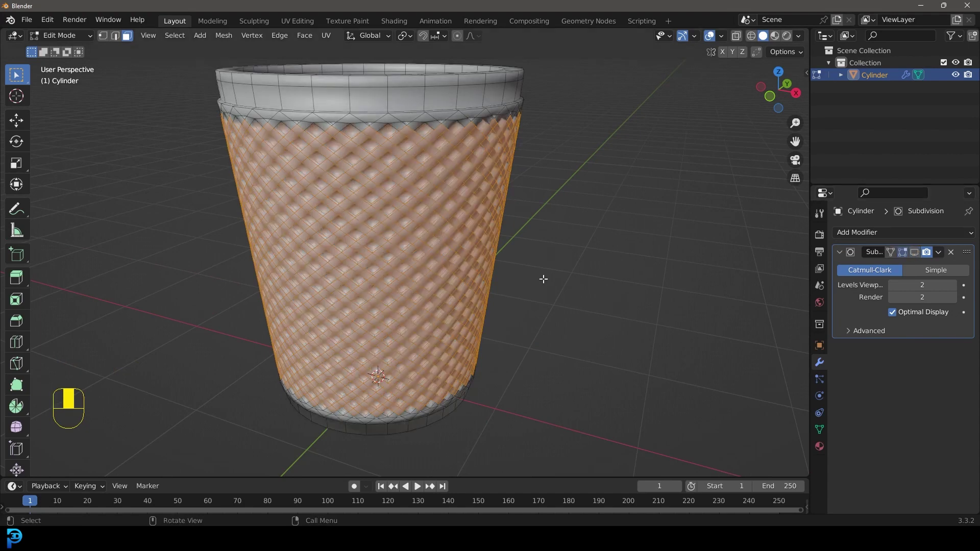
pyautogui.press('shift')
# Step: Crease the selected side edges to 1.000, show the subdivision again, and return to Object Mode
pyautogui.hotkey('shift', 'e')
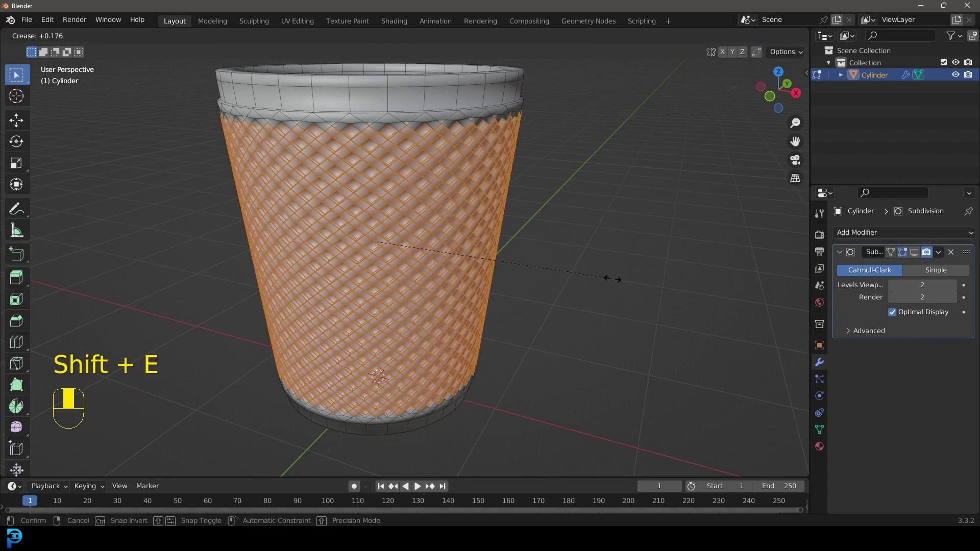
pyautogui.click(698, 290)
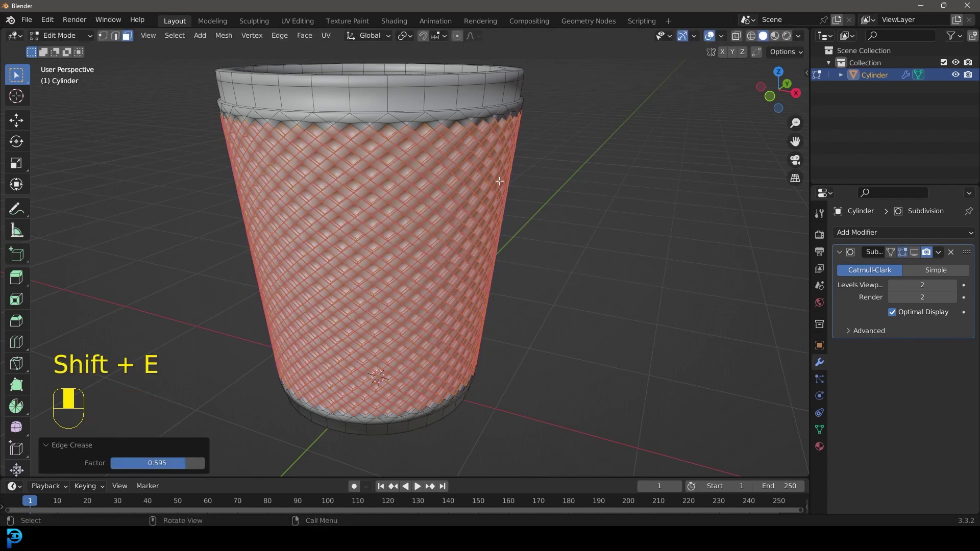
pyautogui.moveTo(115, 463); pyautogui.dragTo(169, 463)
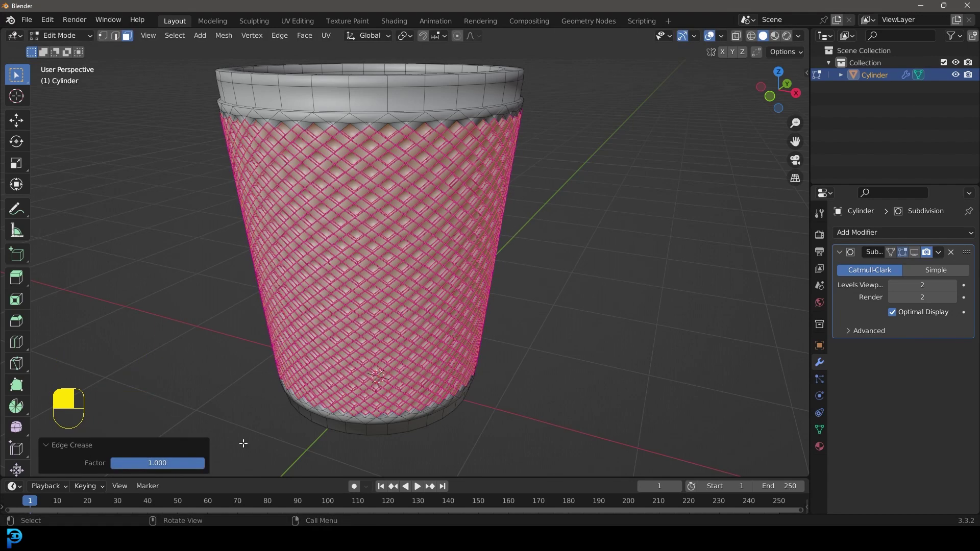
pyautogui.click(916, 252)
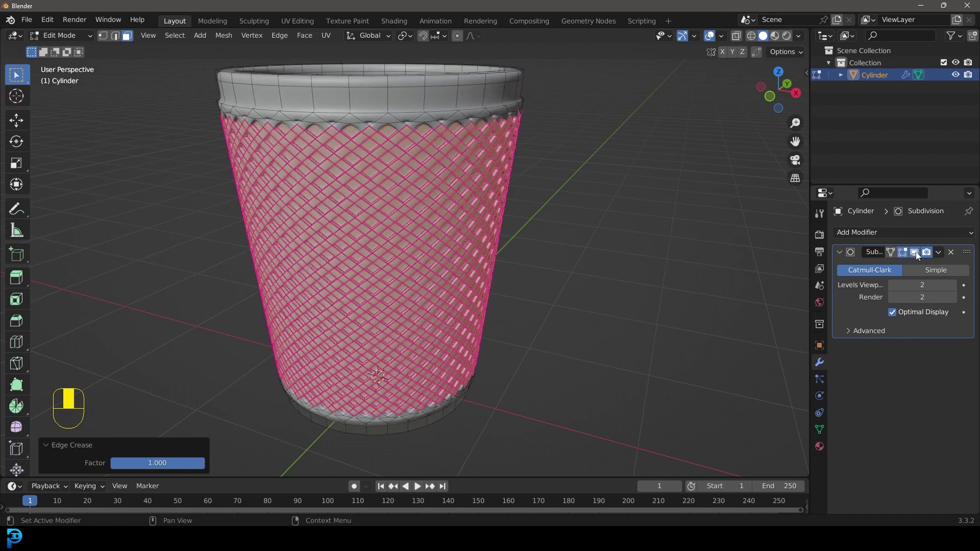
pyautogui.press('Tab')
pyautogui.scroll(-3, 568, 244)
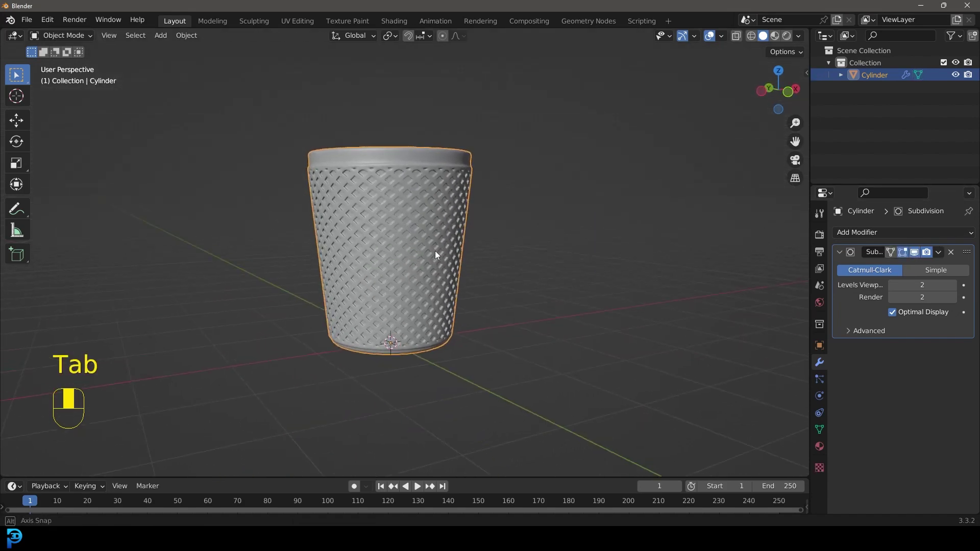
# Step: Frame the cup in front view and hide the subdivision result in the viewport
pyautogui.scroll(4, 398, 153)
pyautogui.scroll(-4, 435, 182)
pyautogui.moveTo(435, 182); pyautogui.dragTo(384, 218, button='middle')
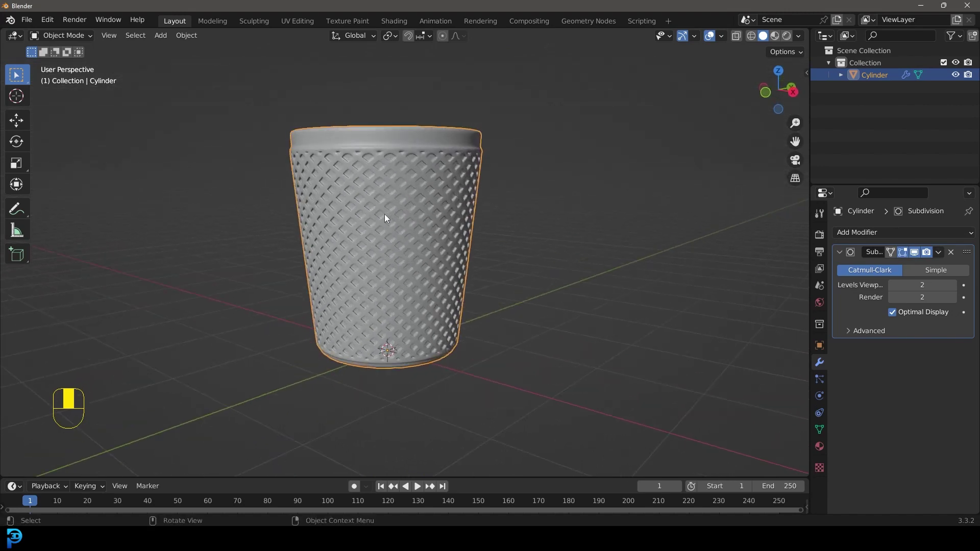
pyautogui.press('KP_1')
pyautogui.scroll(3, 418, 174)
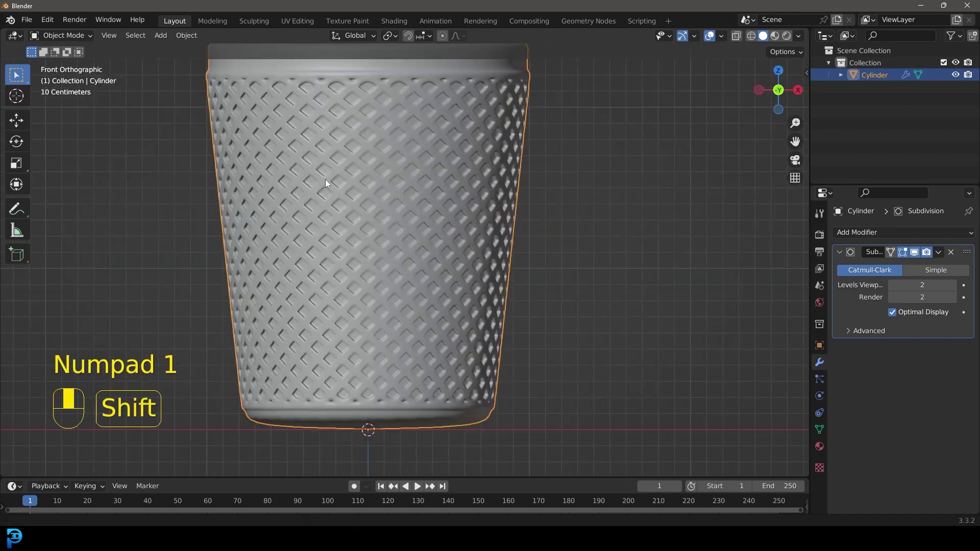
pyautogui.keyDown('shift'); pyautogui.moveTo(319, 182); pyautogui.dragTo(416, 330, button='middle'); pyautogui.keyUp('shift')
pyautogui.press('z')
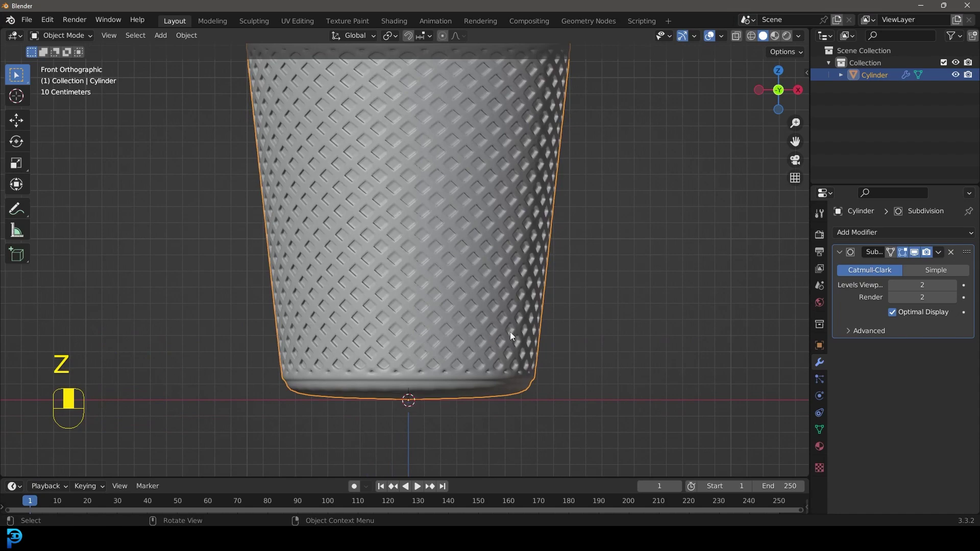
pyautogui.click(918, 253)
# Step: In Edit Mode, clear the selection and select the cup's bottom face
pyautogui.press('Tab')
pyautogui.moveTo(495, 339); pyautogui.dragTo(413, 274, button='middle')
pyautogui.hotkey('alt', 'a')
pyautogui.keyDown('alt'); pyautogui.keyDown('shift'); pyautogui.click(413, 275); pyautogui.keyUp('shift'); pyautogui.keyUp('alt')
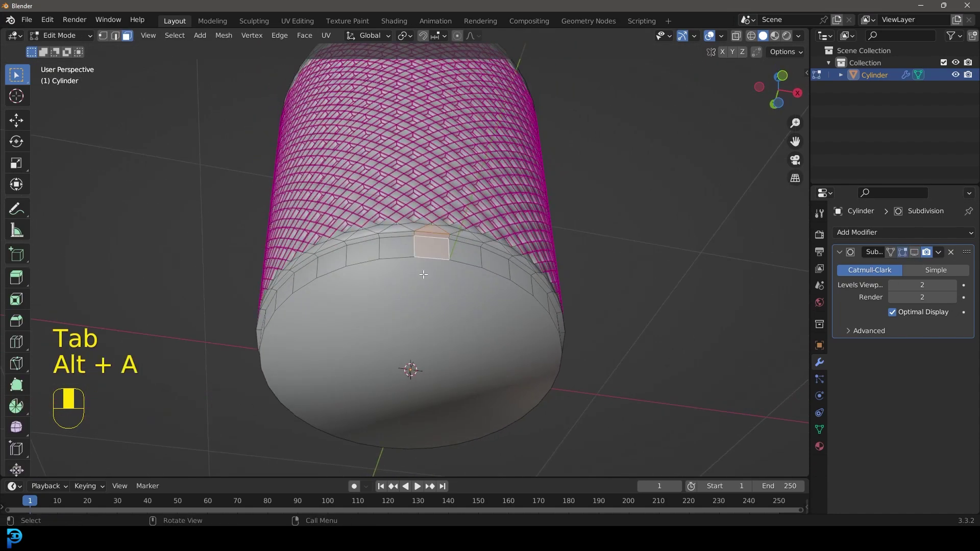
pyautogui.hotkey('alt', 'a')
pyautogui.click(413, 275)
# Step: Bevel the bottom face's edges and return to Object Mode in front view
pyautogui.hotkey('ctrl', 'b')
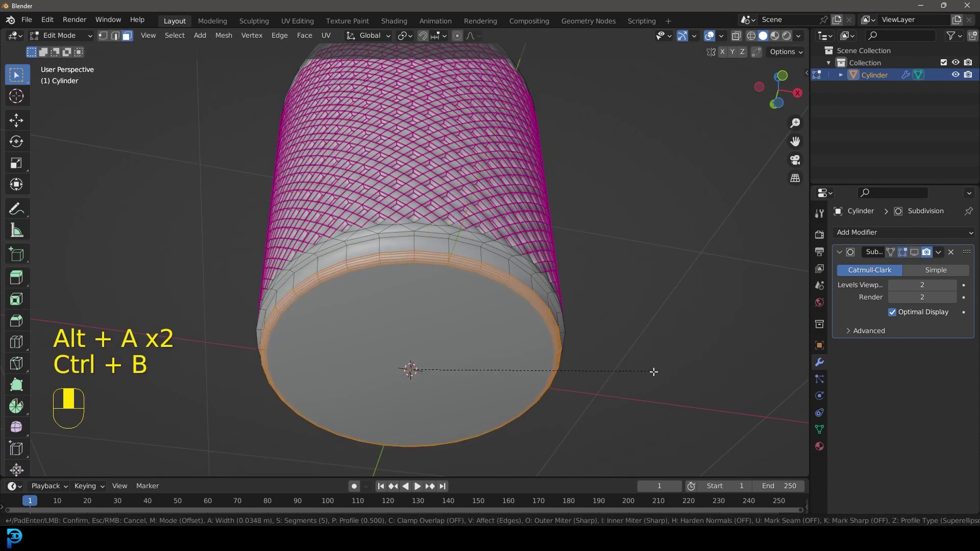
pyautogui.click(651, 368)
pyautogui.press('Tab')
pyautogui.moveTo(535, 277); pyautogui.dragTo(466, 250, button='middle')
pyautogui.press('KP_1')
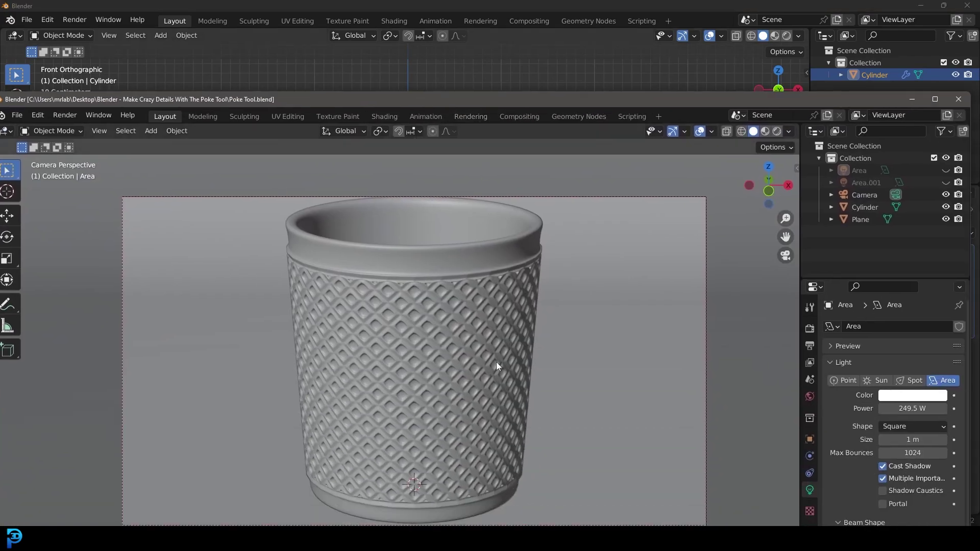
pyautogui.moveTo(497, 362); pyautogui.dragTo(463, 345, button='middle')
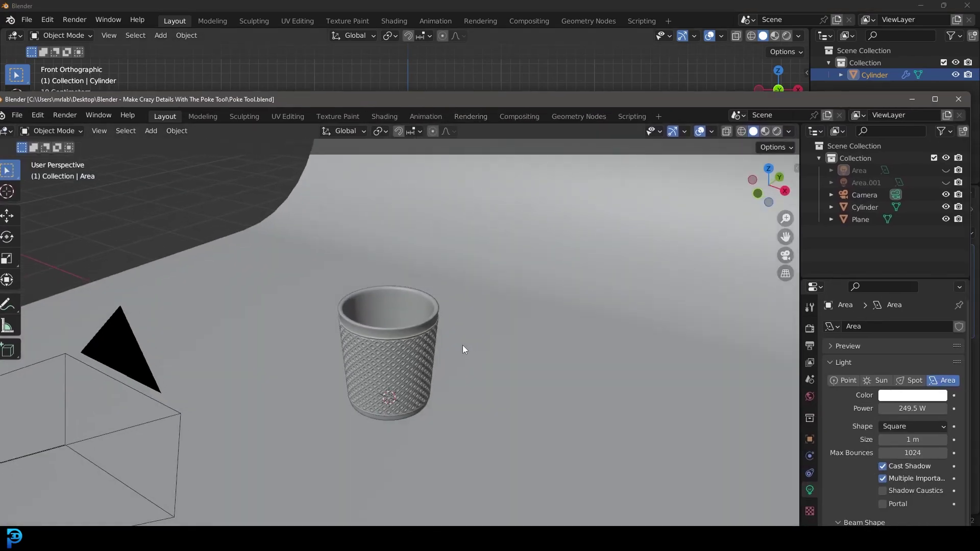
pyautogui.scroll(3, 463, 345)
pyautogui.click(408, 360)
pyautogui.scroll(3, 396, 349)
pyautogui.press('Tab')
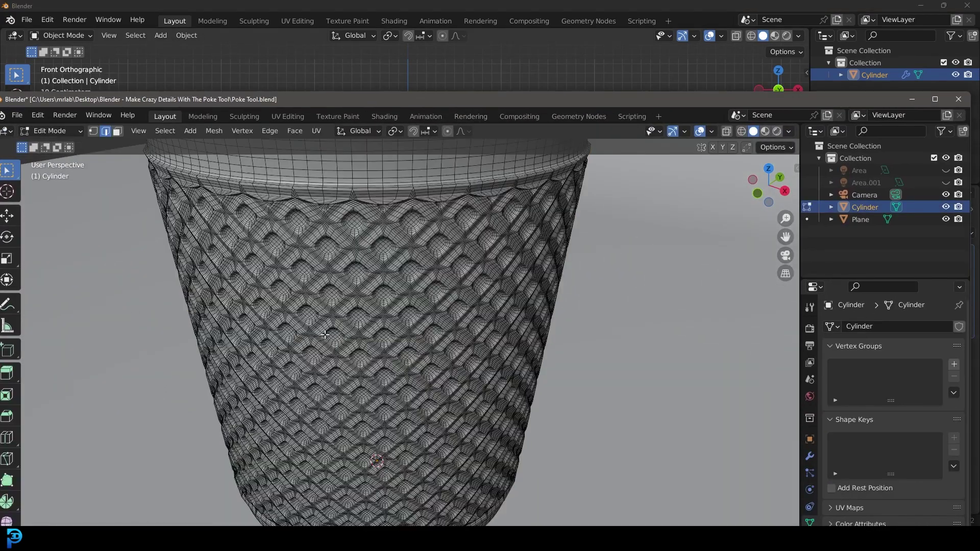
pyautogui.scroll(-5, 375, 309)
pyautogui.moveTo(375, 309); pyautogui.dragTo(500, 269, button='middle')
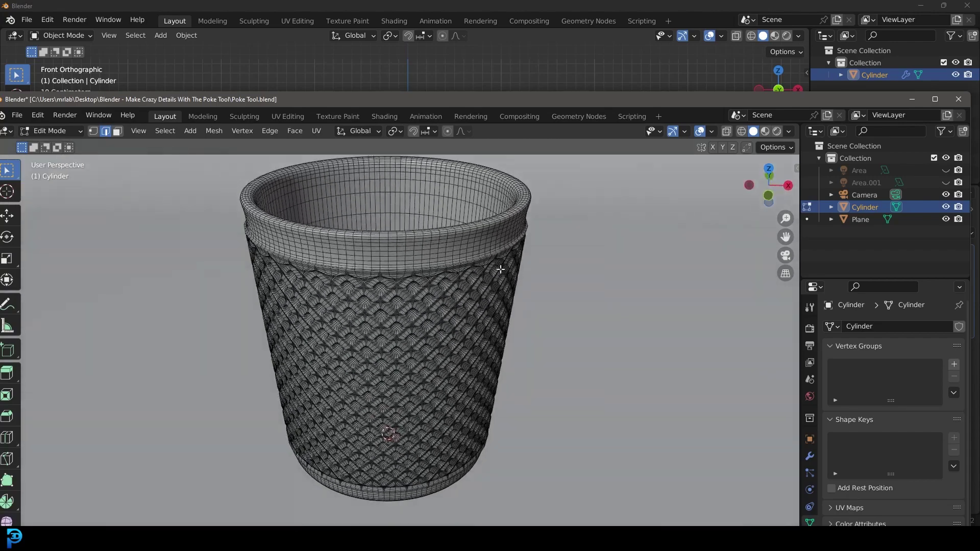
pyautogui.press('Tab')
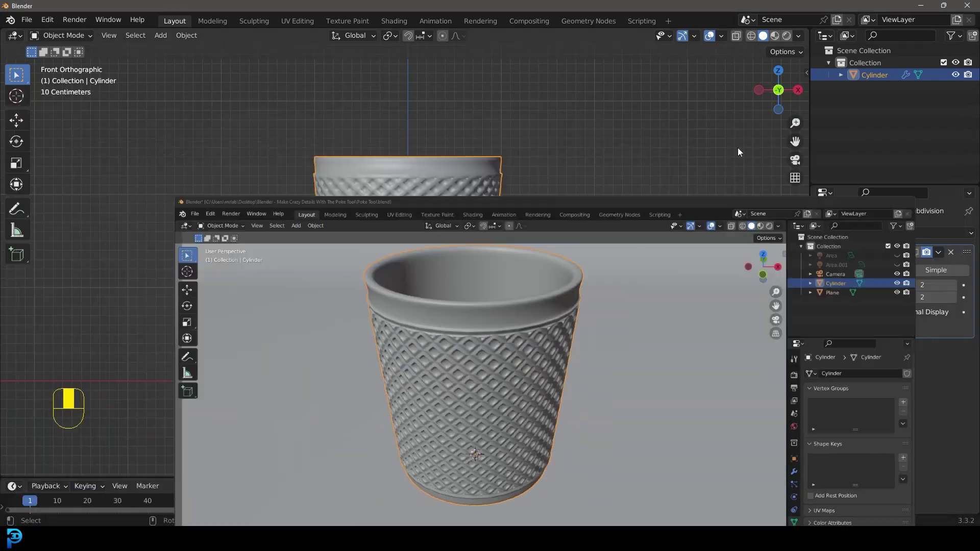
pyautogui.scroll(4, 505, 263)
pyautogui.keyDown('shift'); pyautogui.scroll(3, 504, 244); pyautogui.keyUp('shift')
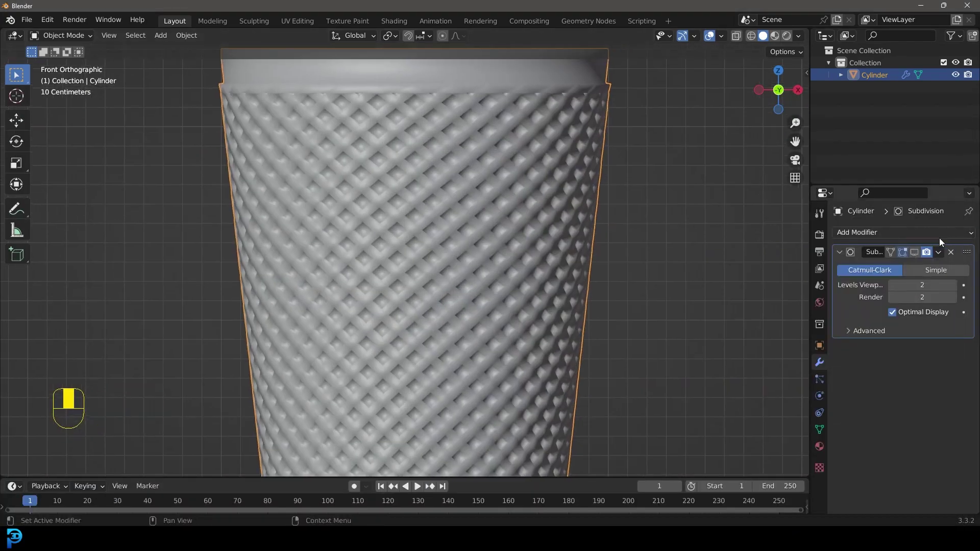
pyautogui.click(914, 252)
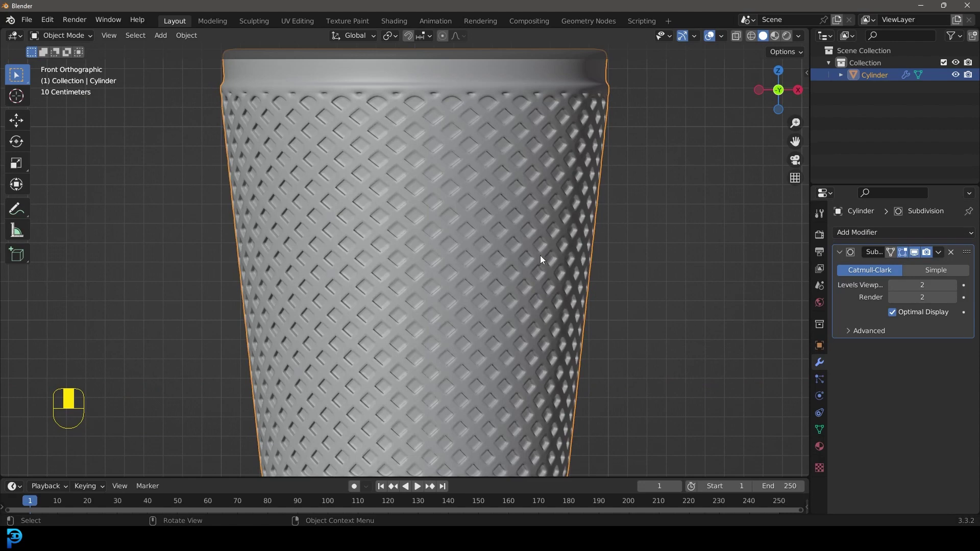